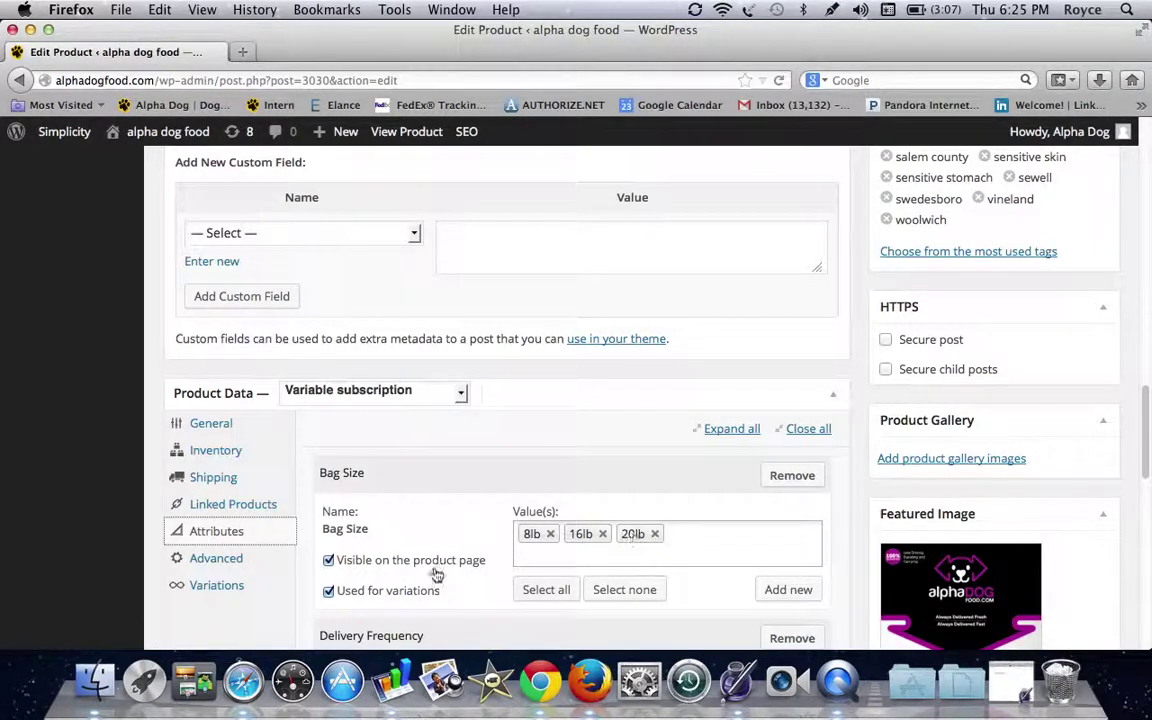
# - Review the values of the Bag Size and Delivery Frequency attributes, collapsing and re-expanding the Delivery Frequency section
pyautogui.scroll(-3, 437, 571)
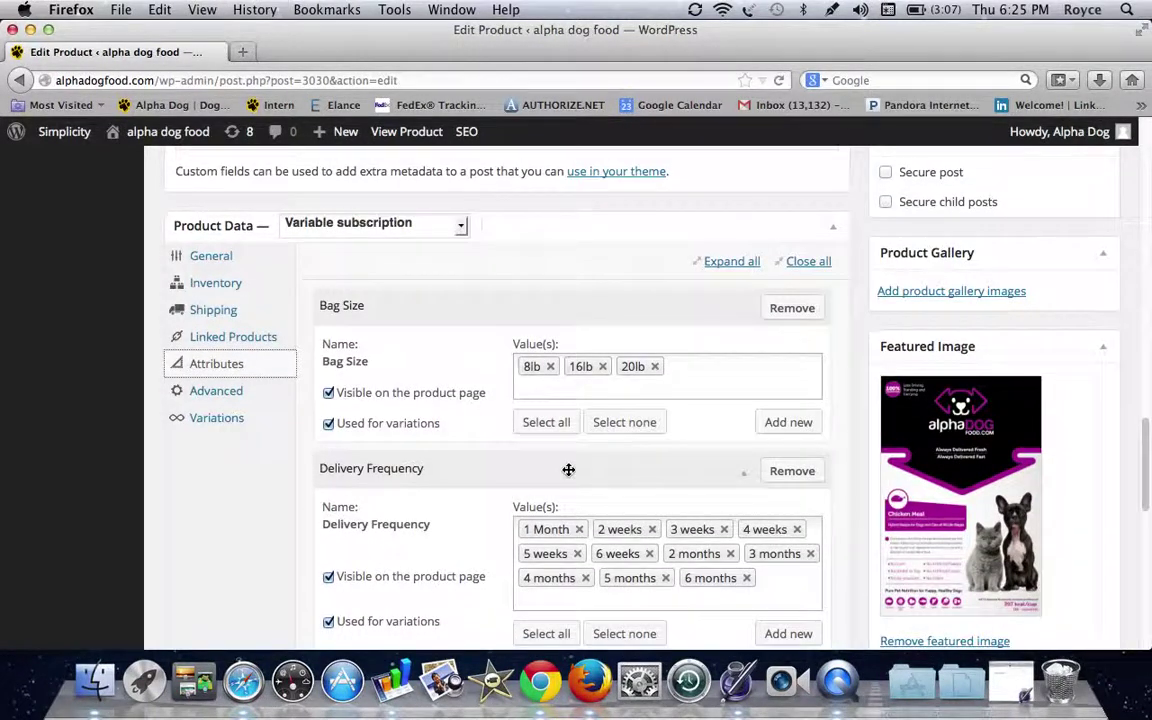
pyautogui.click(568, 470)
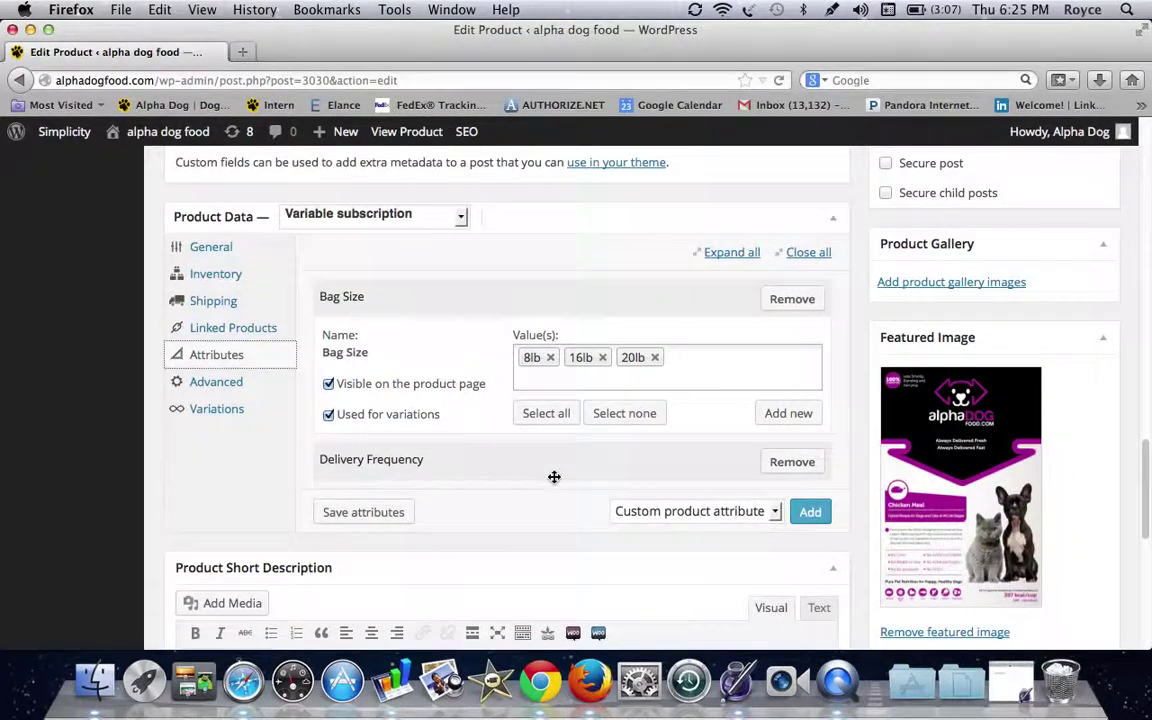
pyautogui.click(560, 468)
pyautogui.scroll(-3, 566, 472)
pyautogui.scroll(-3, 566, 472)
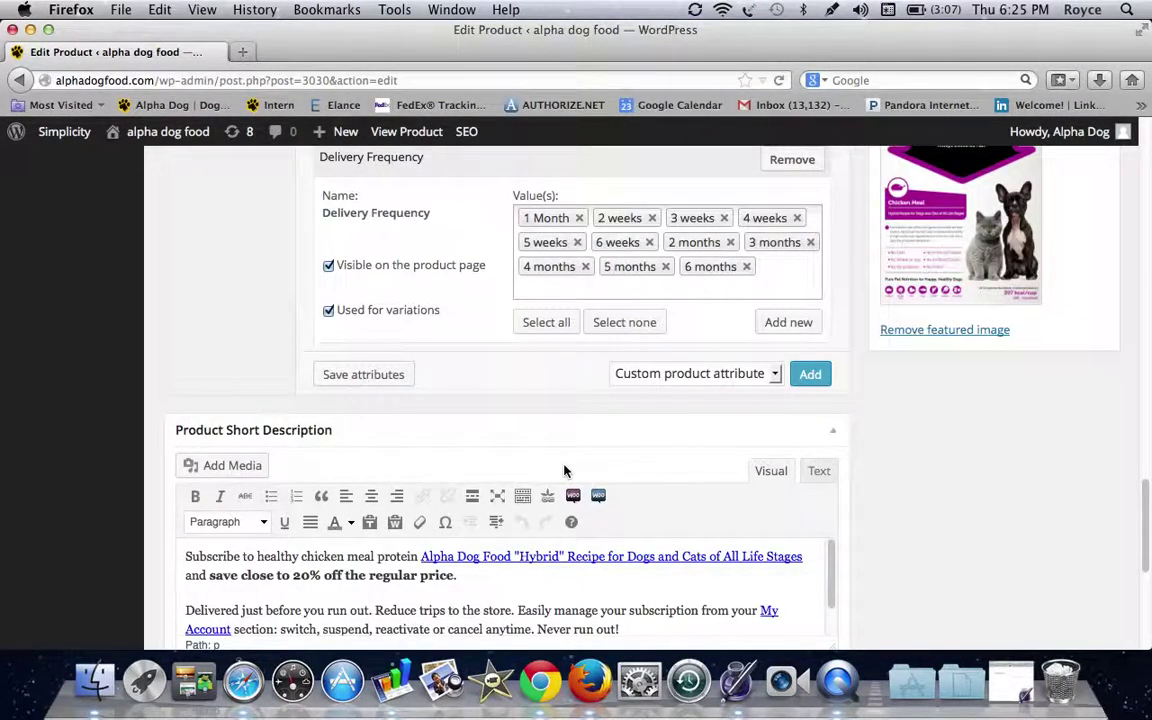
pyautogui.scroll(-5, 566, 470)
pyautogui.scroll(3, 579, 442)
pyautogui.scroll(5, 578, 438)
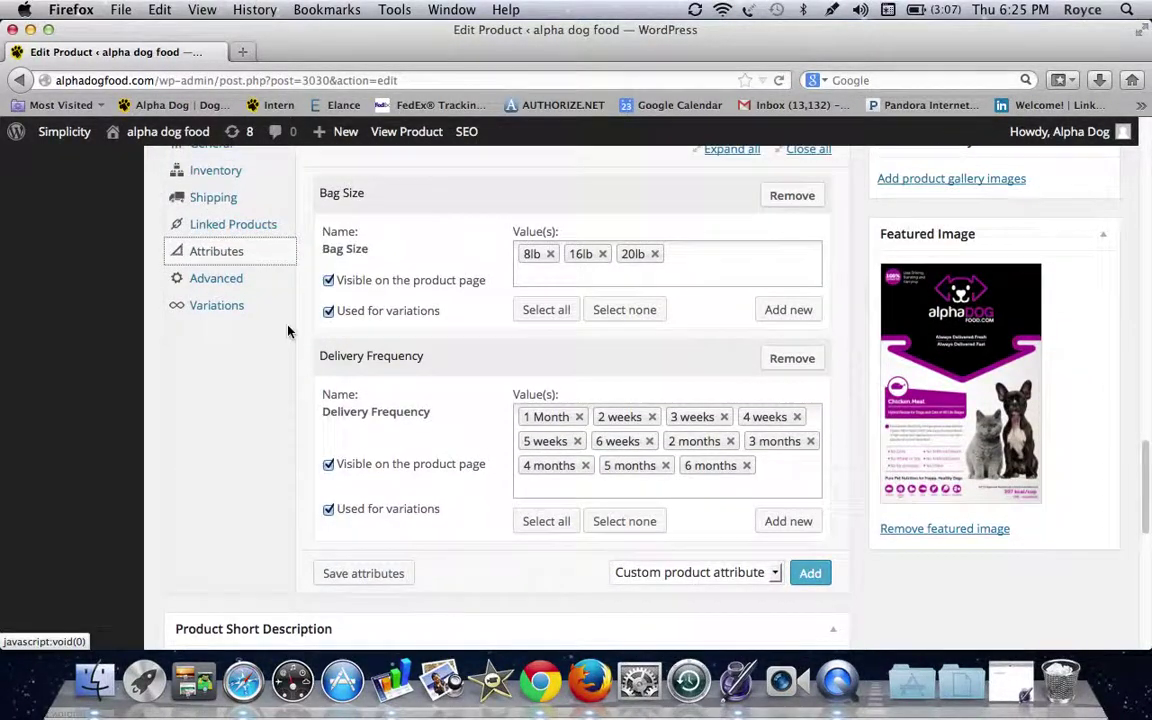
# - Open the product's variations and inspect the subscription price and duration options of the 16lb, 1 Month variation
pyautogui.click(239, 313)
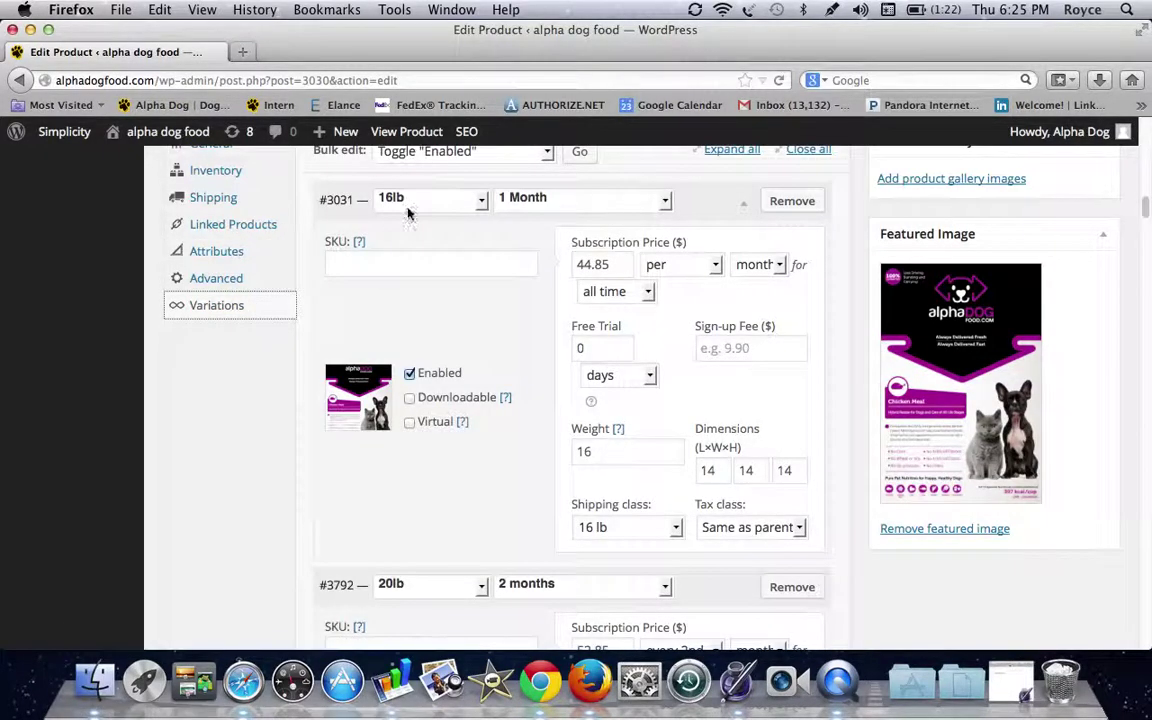
pyautogui.doubleClick(620, 262)
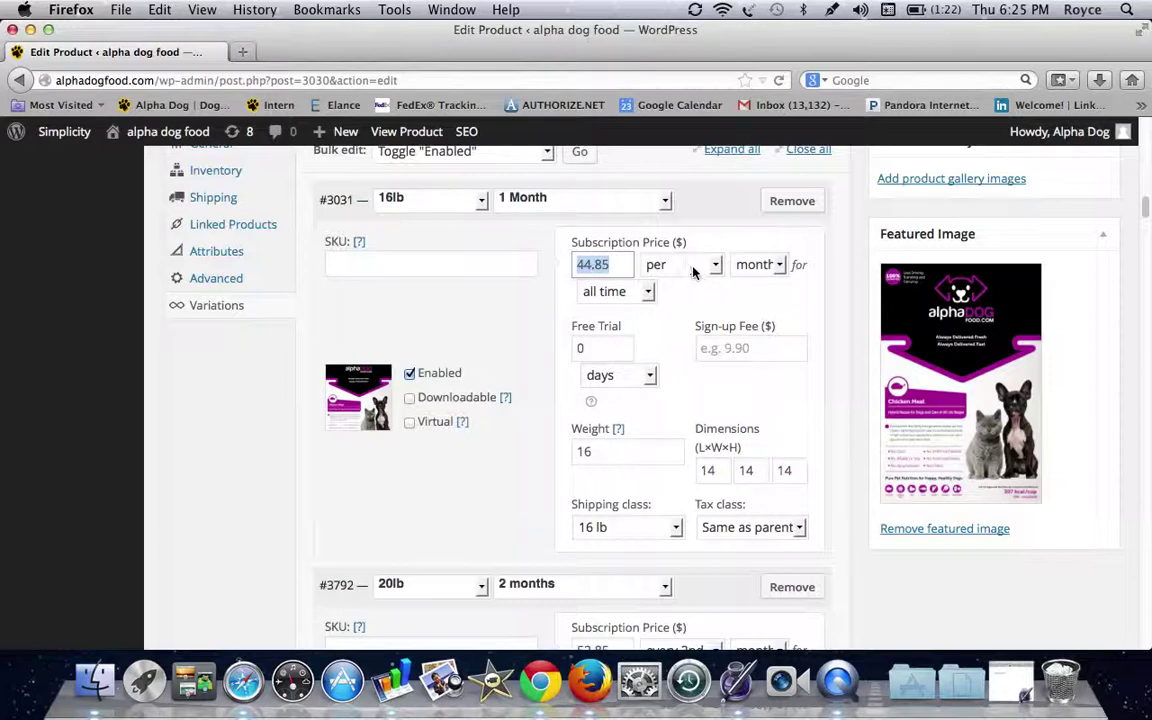
pyautogui.click(630, 292)
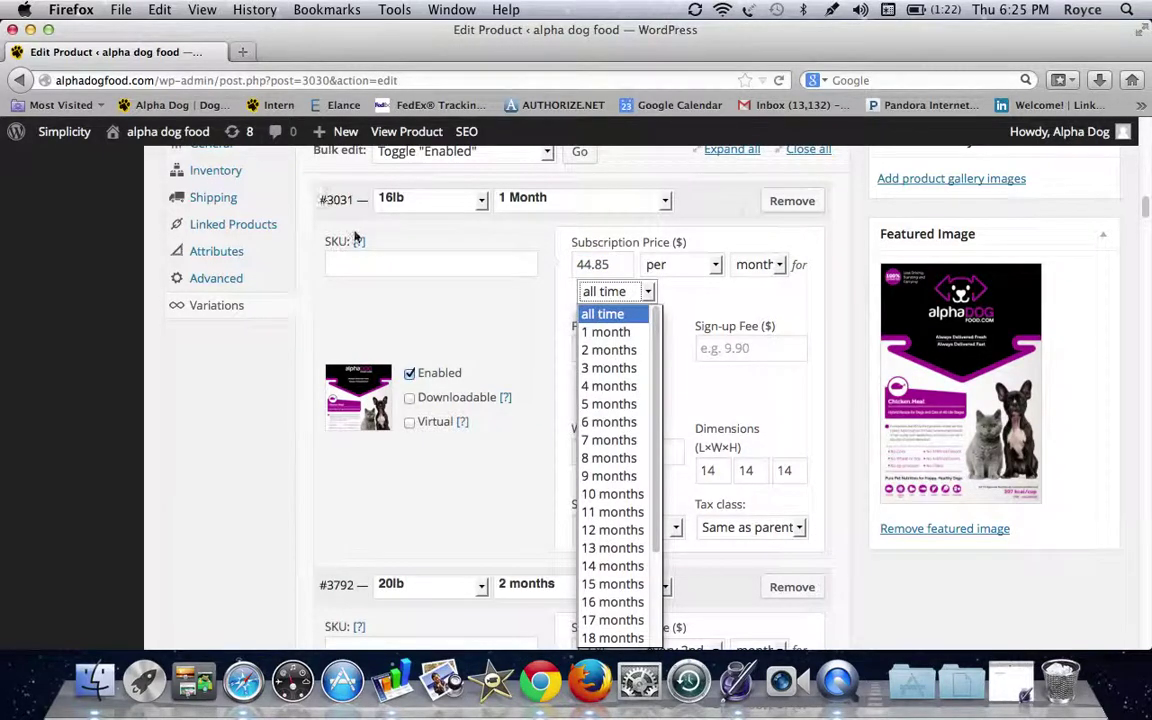
pyautogui.click(404, 303)
# - Switch to Safari and open the Chicken Meal "Hybrid" Recipe subscription product from the shop's Dog Food category
pyautogui.hotkey('ctrl', 'Up')
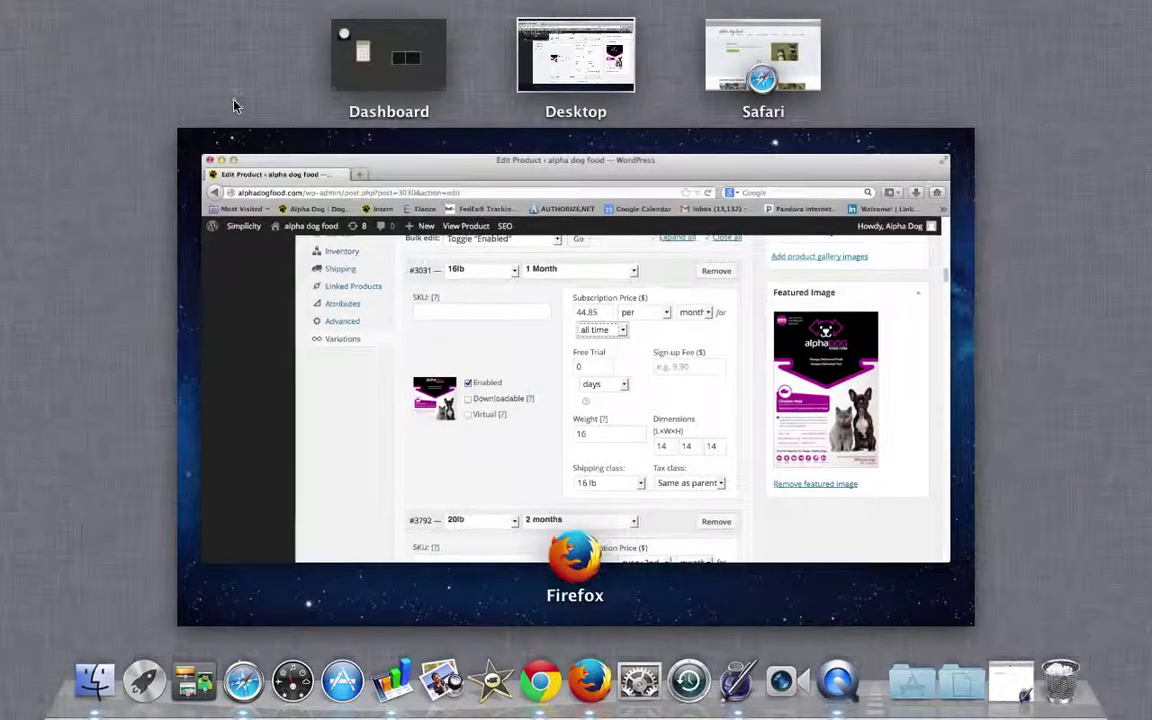
pyautogui.click(731, 52)
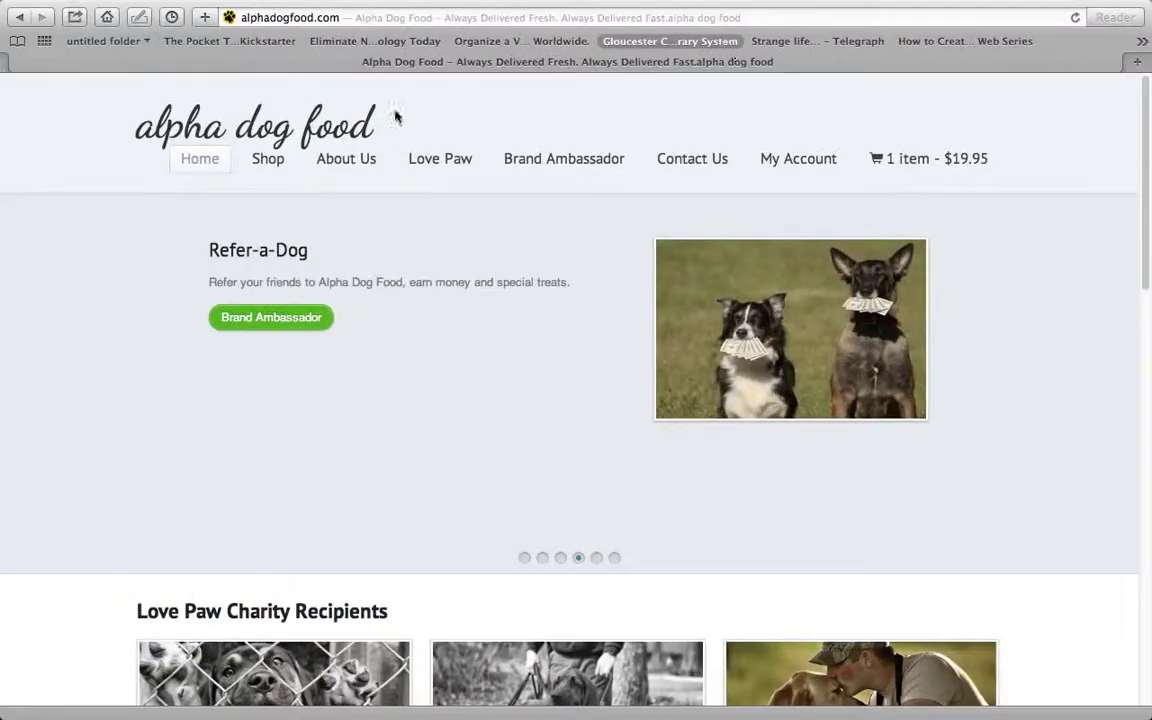
pyautogui.click(271, 171)
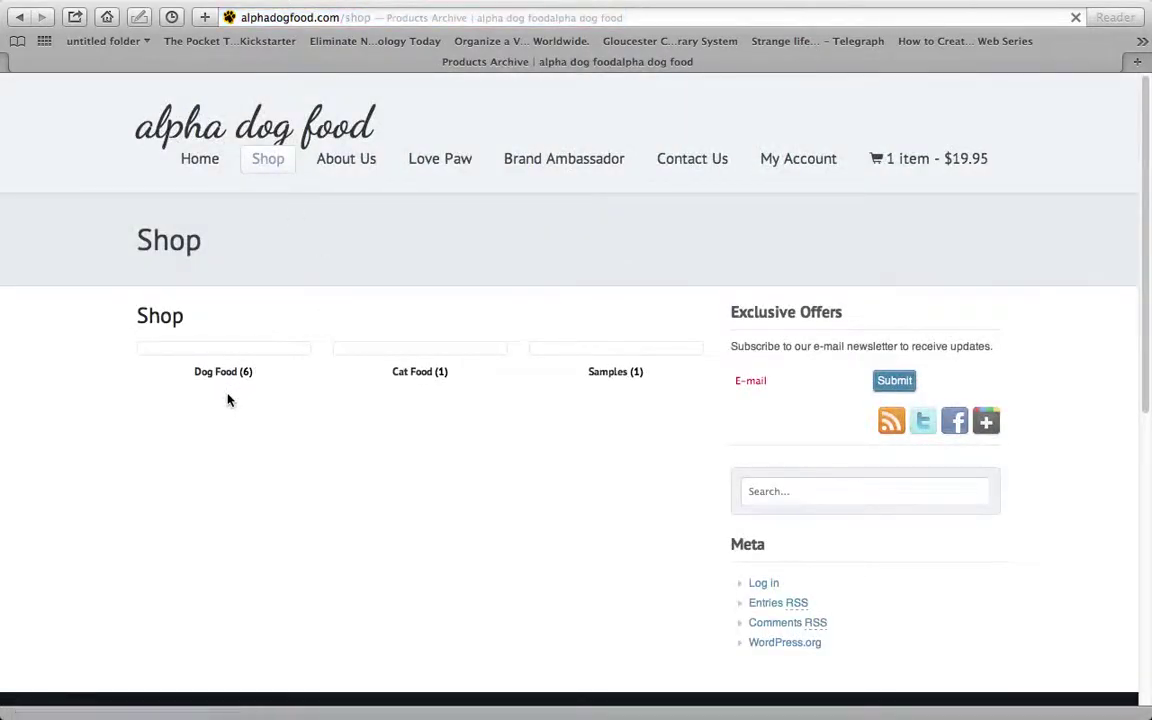
pyautogui.click(228, 399)
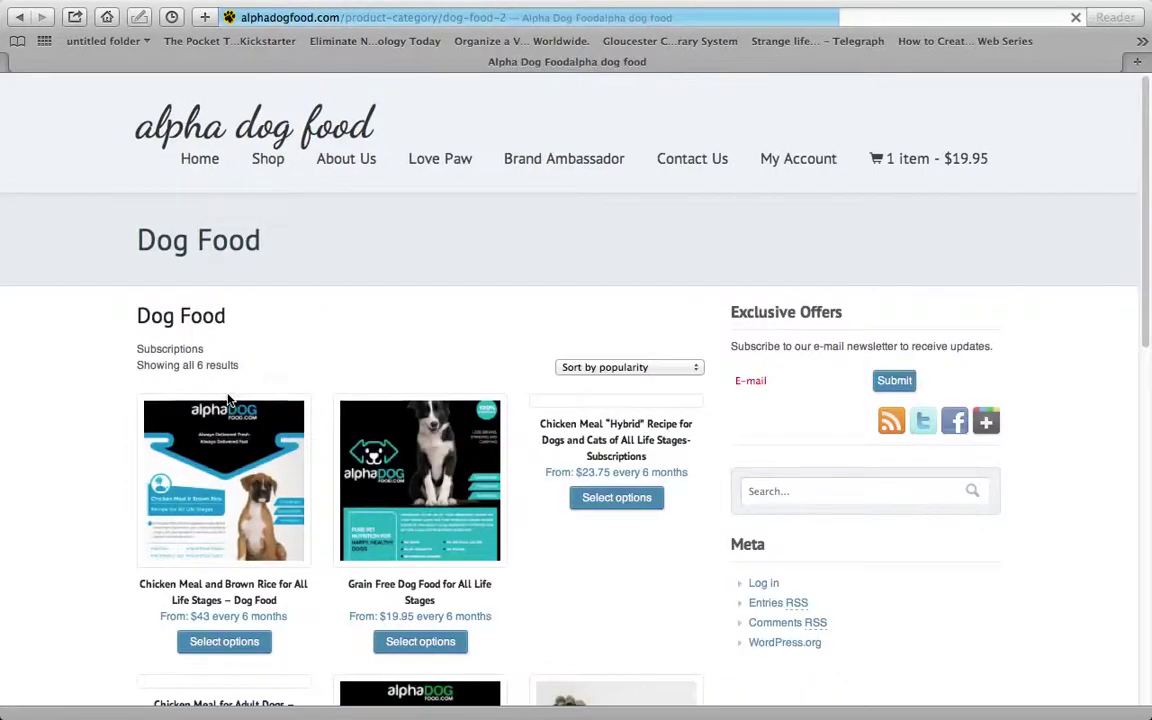
pyautogui.scroll(-3, 236, 401)
pyautogui.click(604, 352)
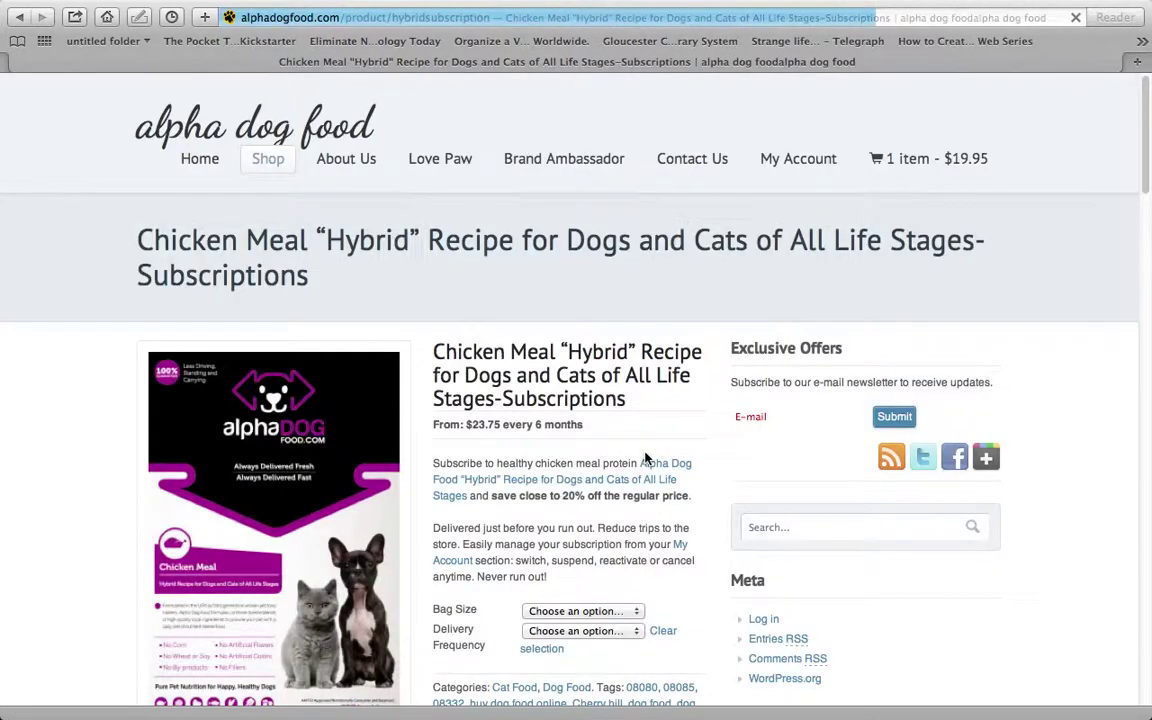
# - Select the 16lb bag size with 1 Month delivery frequency on the storefront product page to check its price
pyautogui.scroll(-3, 638, 475)
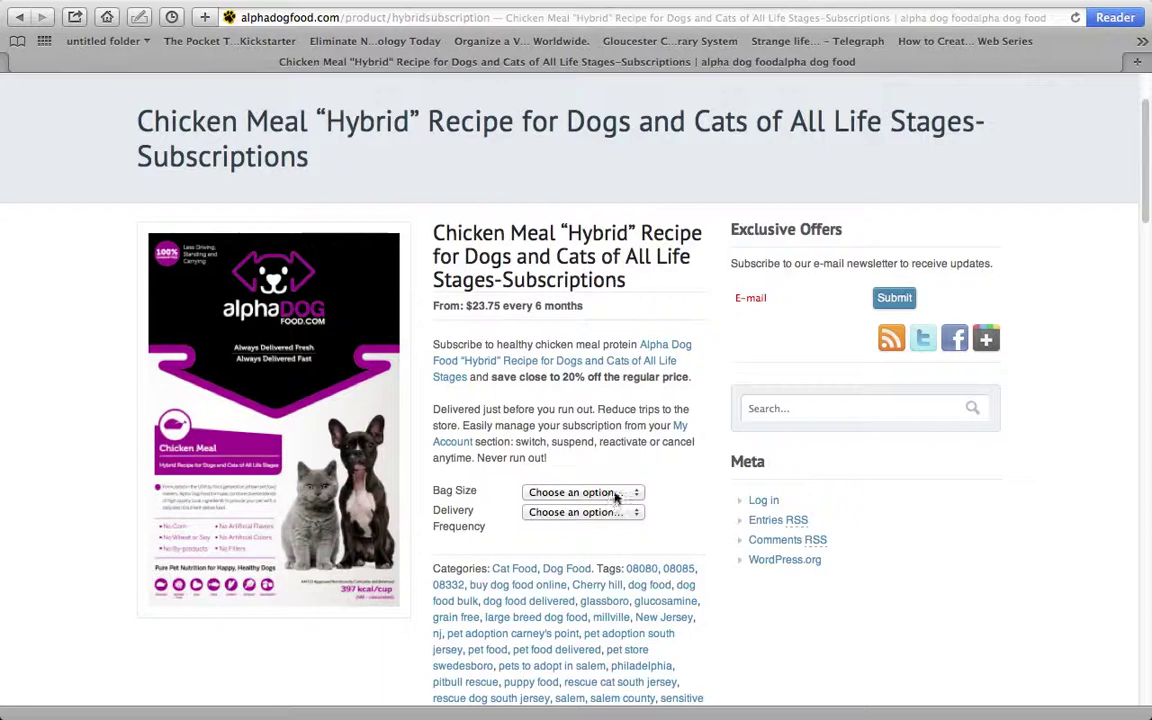
pyautogui.click(617, 497)
pyautogui.press('Escape')
pyautogui.click(605, 513)
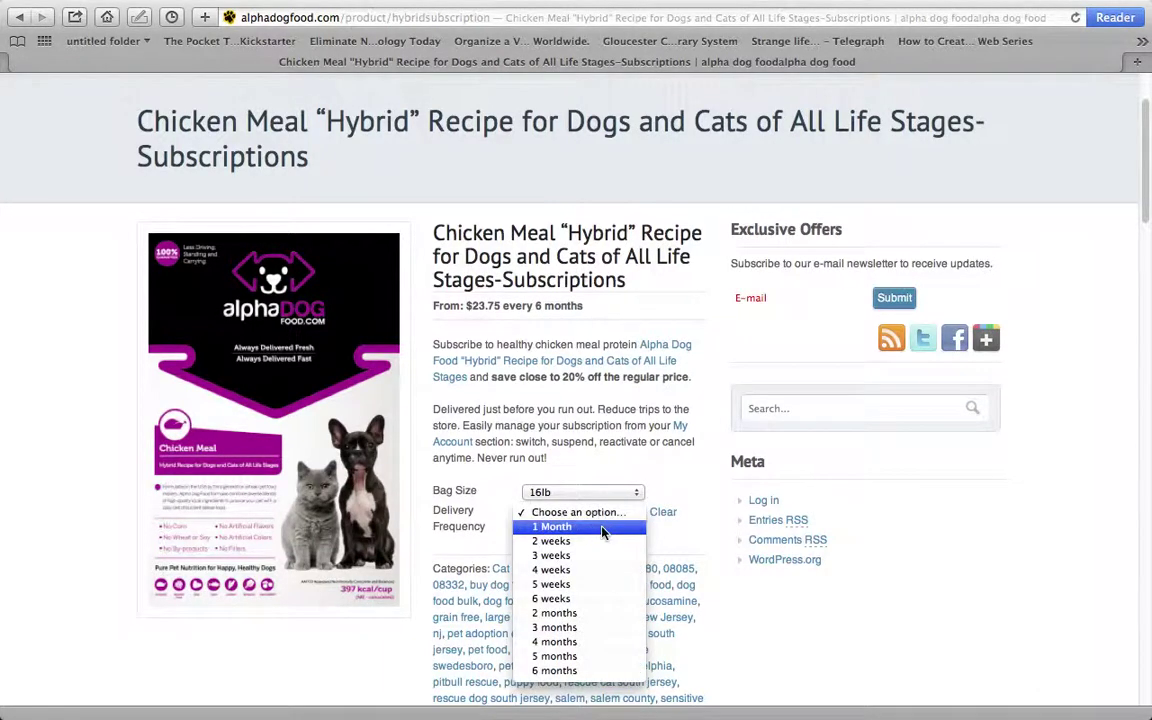
pyautogui.click(603, 527)
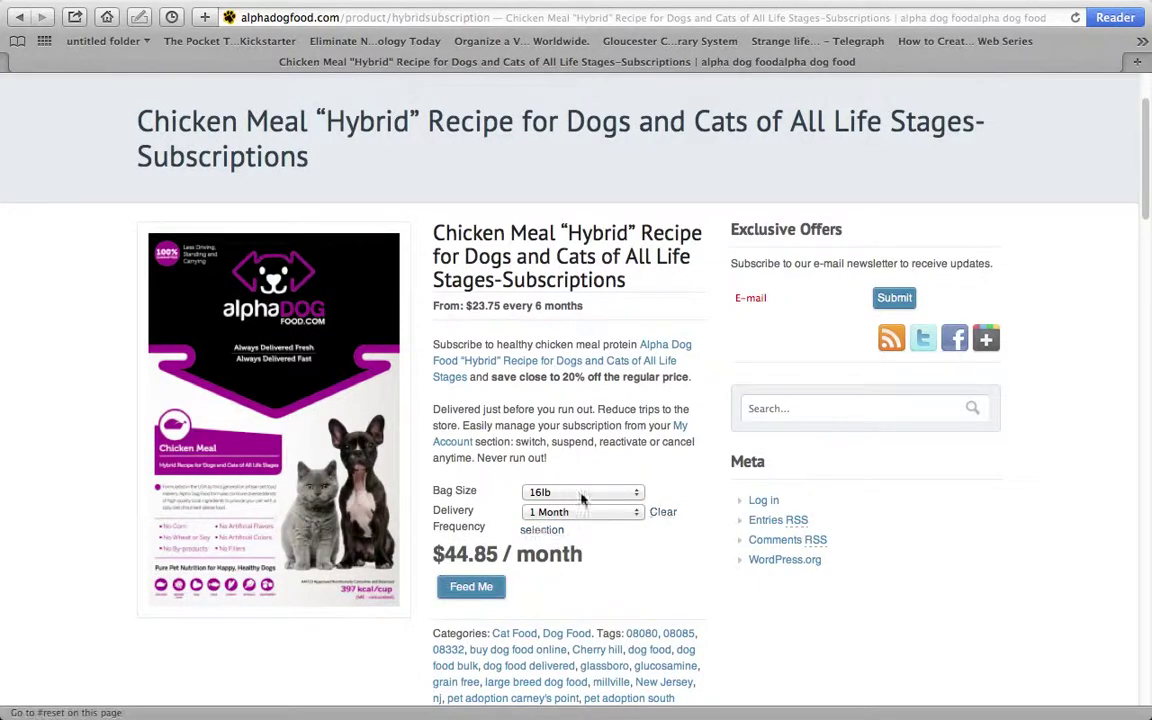
# - Change the bag size to 8lb and keep the 1 Month delivery frequency to check that combination's price
pyautogui.click(585, 494)
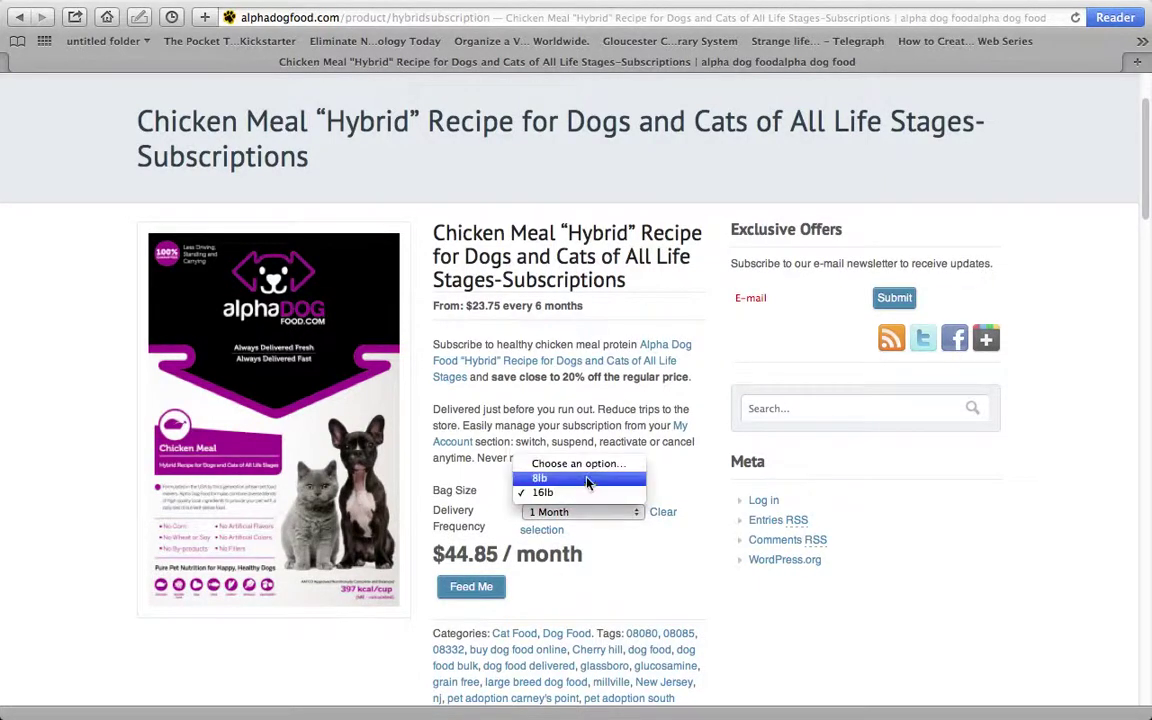
pyautogui.click(583, 478)
pyautogui.click(585, 512)
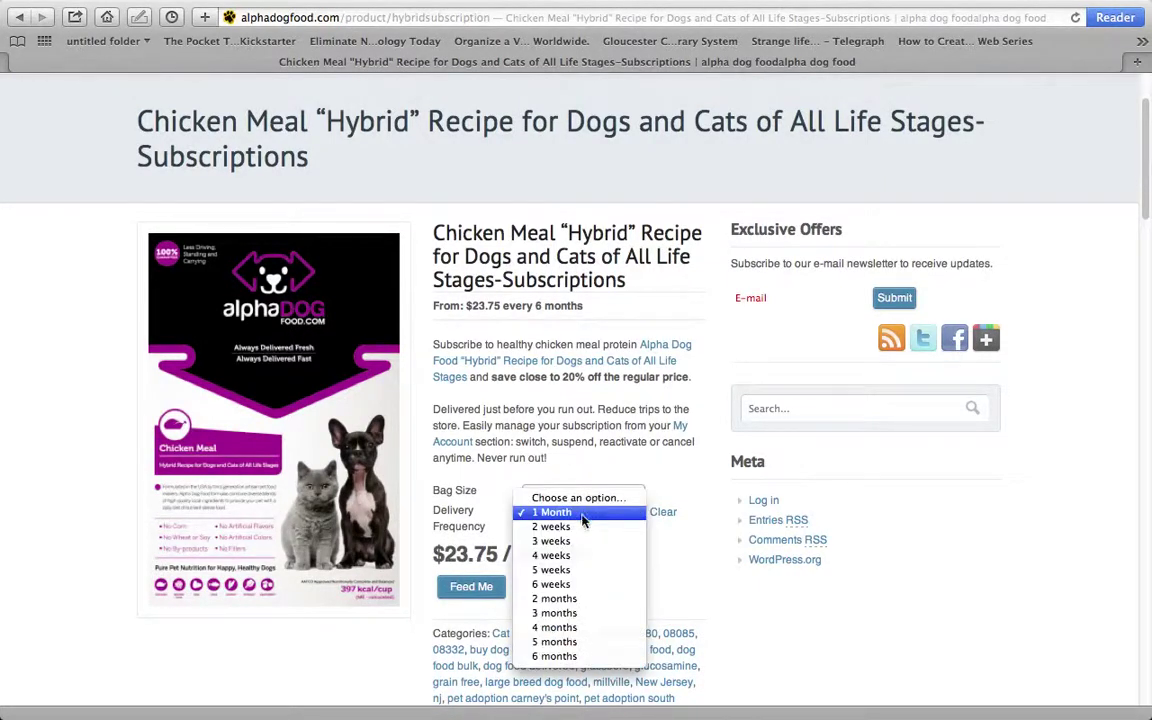
pyautogui.click(686, 585)
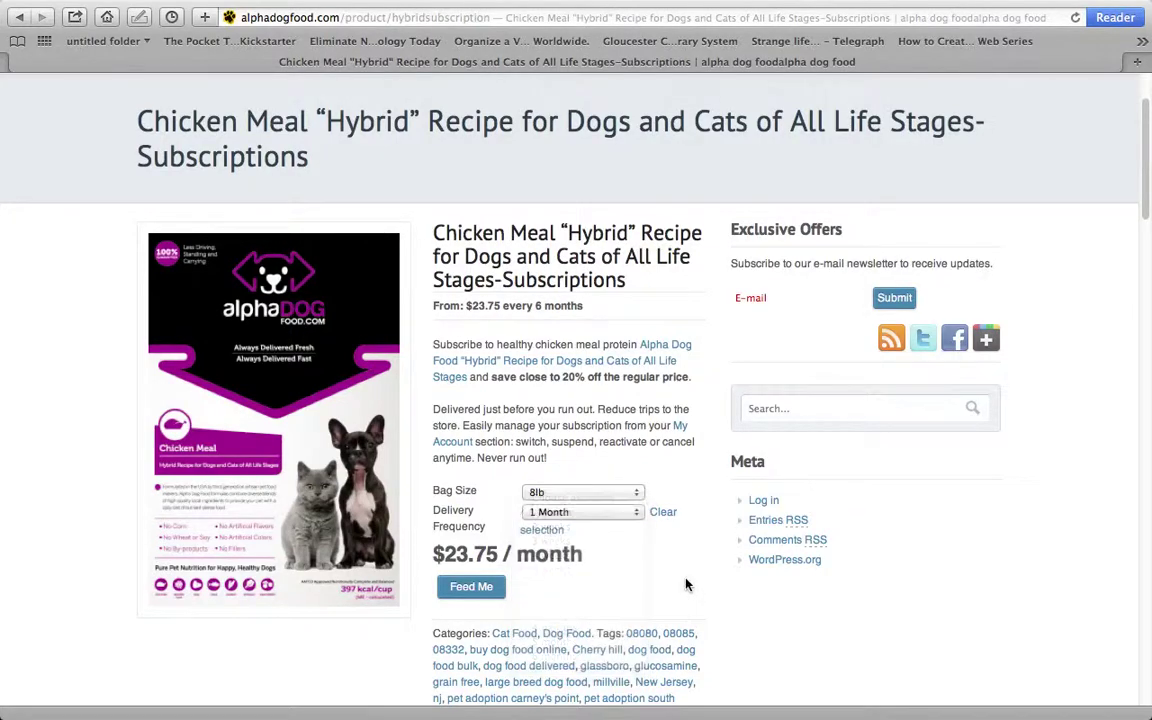
# - Switch back to the product editor in Firefox and add 4lb to the Bag Size attribute's values
pyautogui.hotkey('ctrl', 'Up')
pyautogui.click(338, 307)
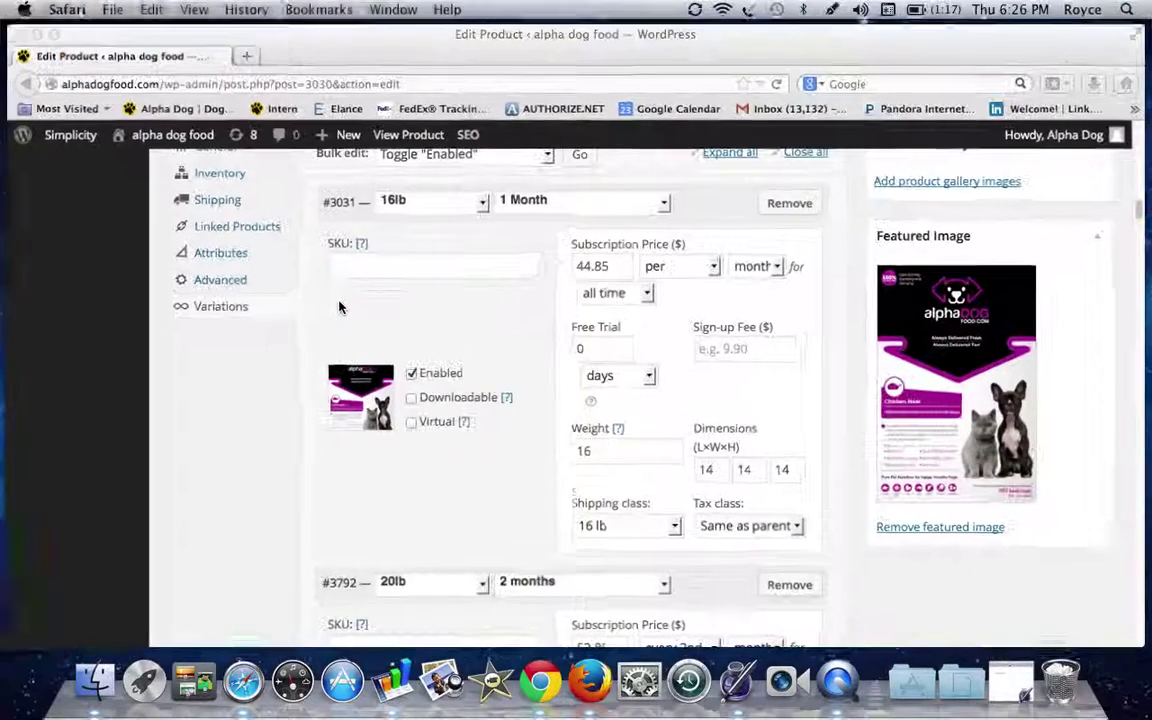
pyautogui.scroll(5, 499, 291)
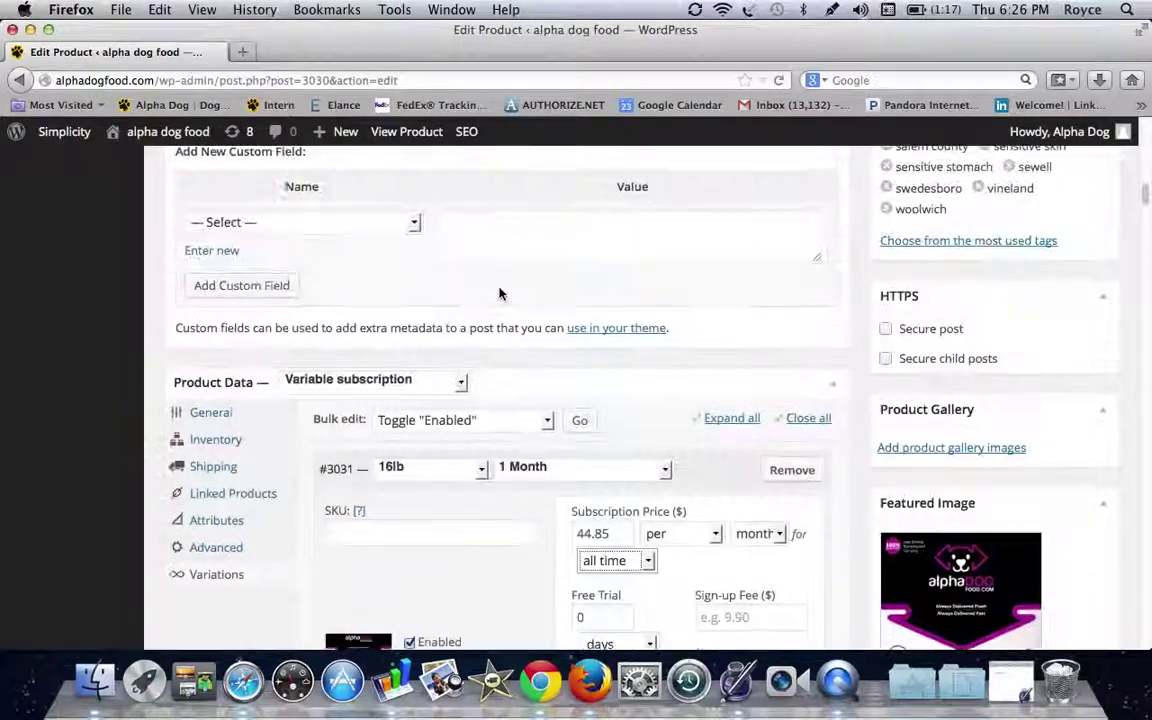
pyautogui.scroll(6, 499, 293)
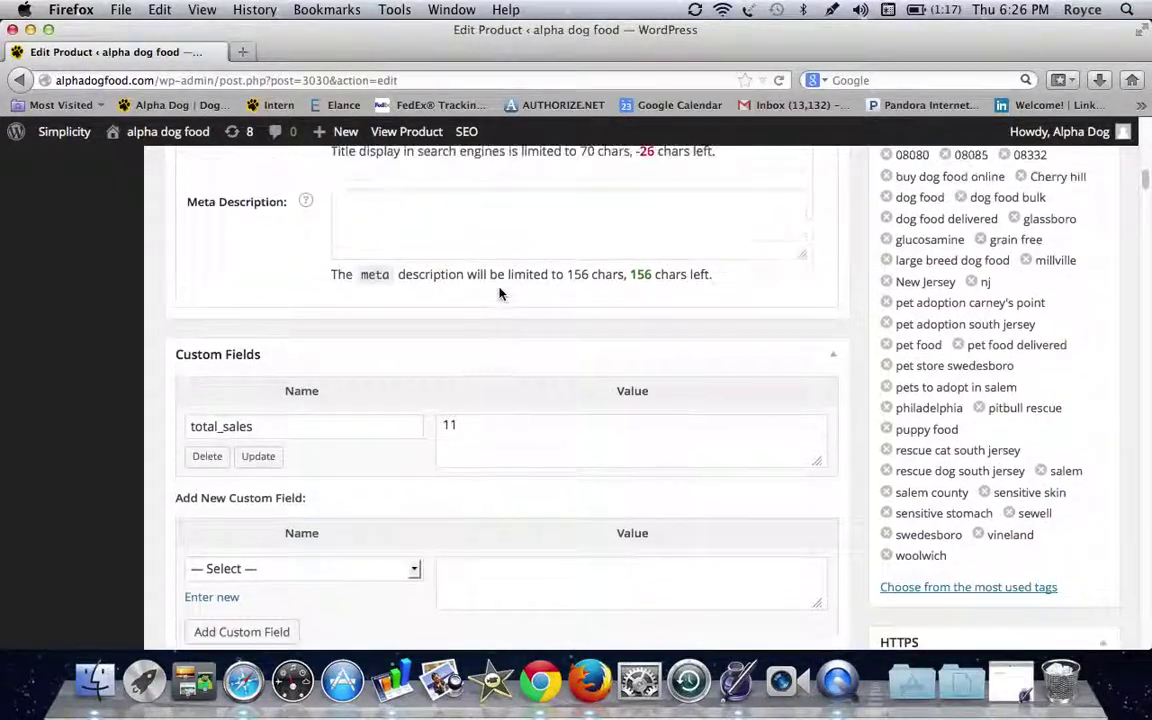
pyautogui.scroll(3, 499, 292)
pyautogui.scroll(-10, 499, 292)
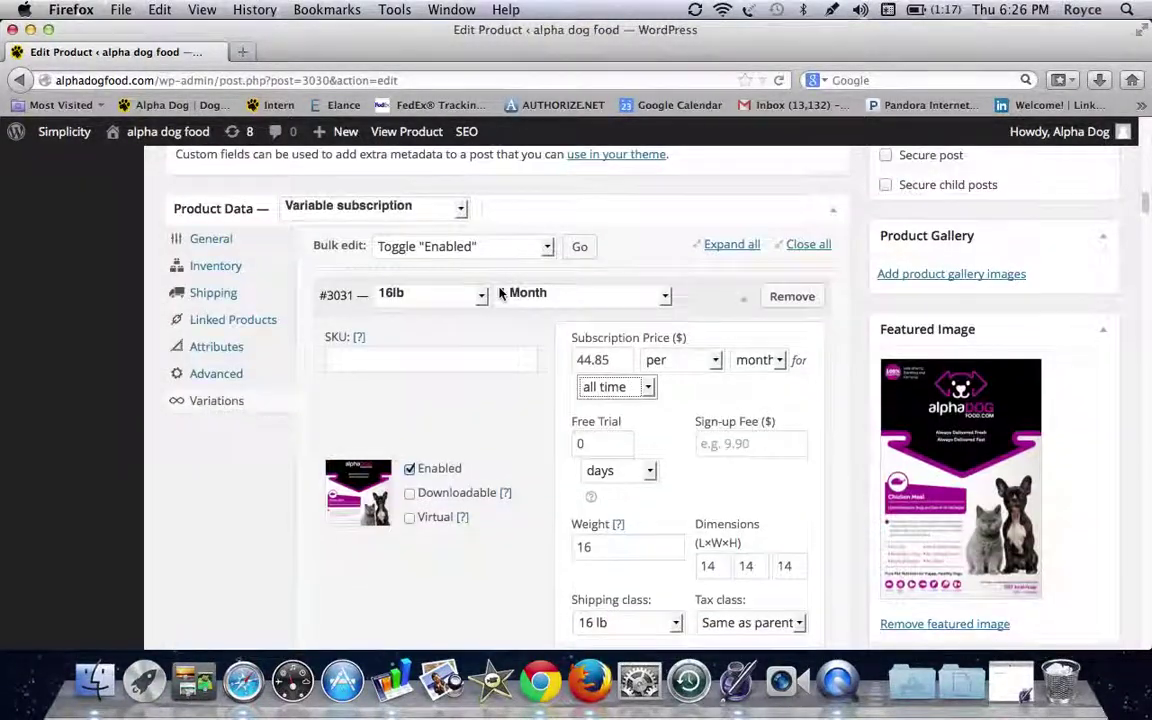
pyautogui.click(255, 347)
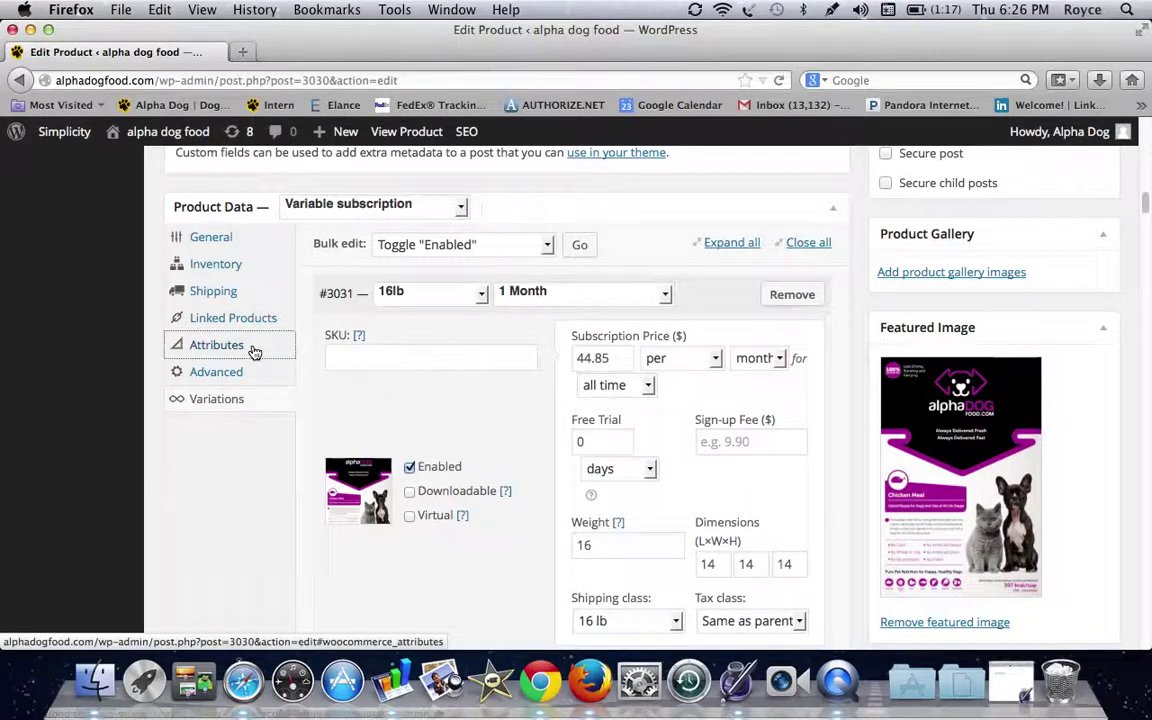
pyautogui.click(627, 368)
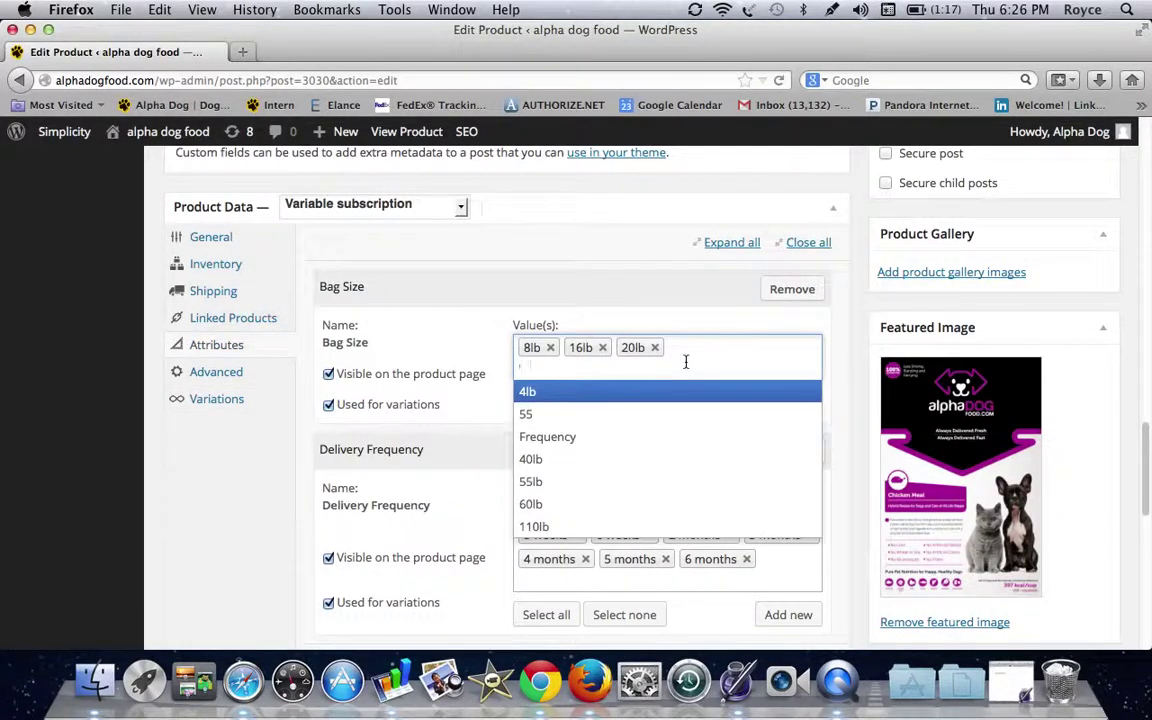
pyautogui.click(664, 393)
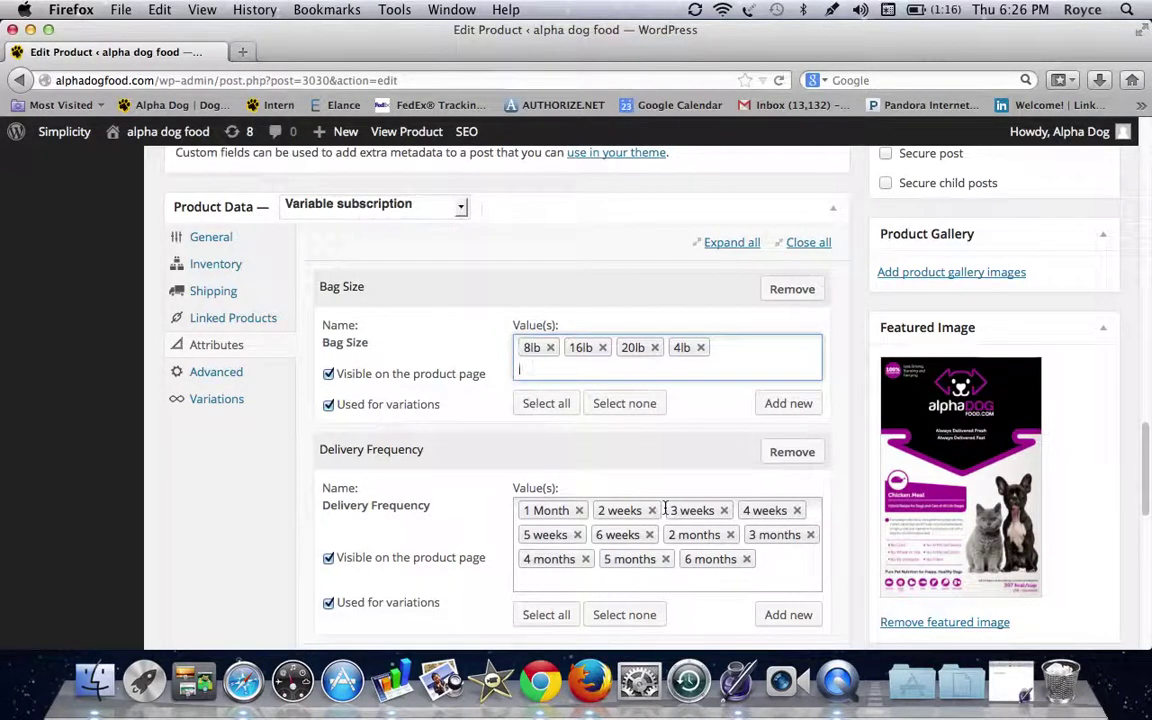
# - Add "Trial (ends after initial payment)" to the Delivery Frequency attribute's values
pyautogui.click(774, 579)
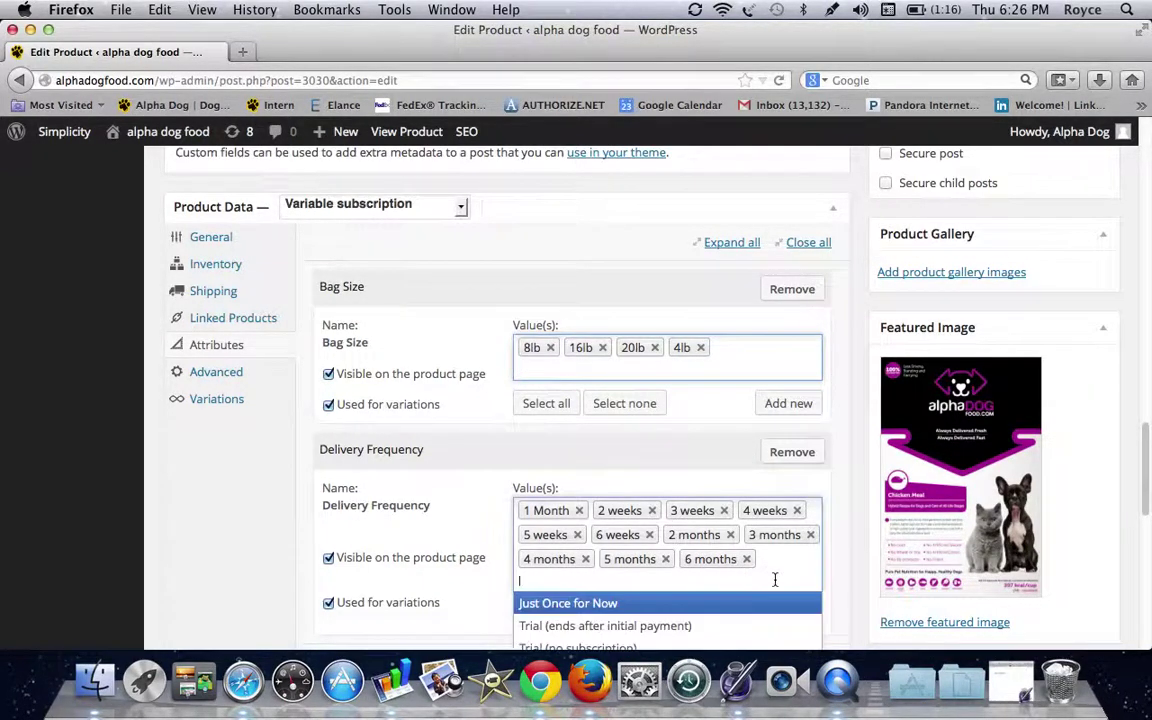
pyautogui.scroll(-1, 750, 608)
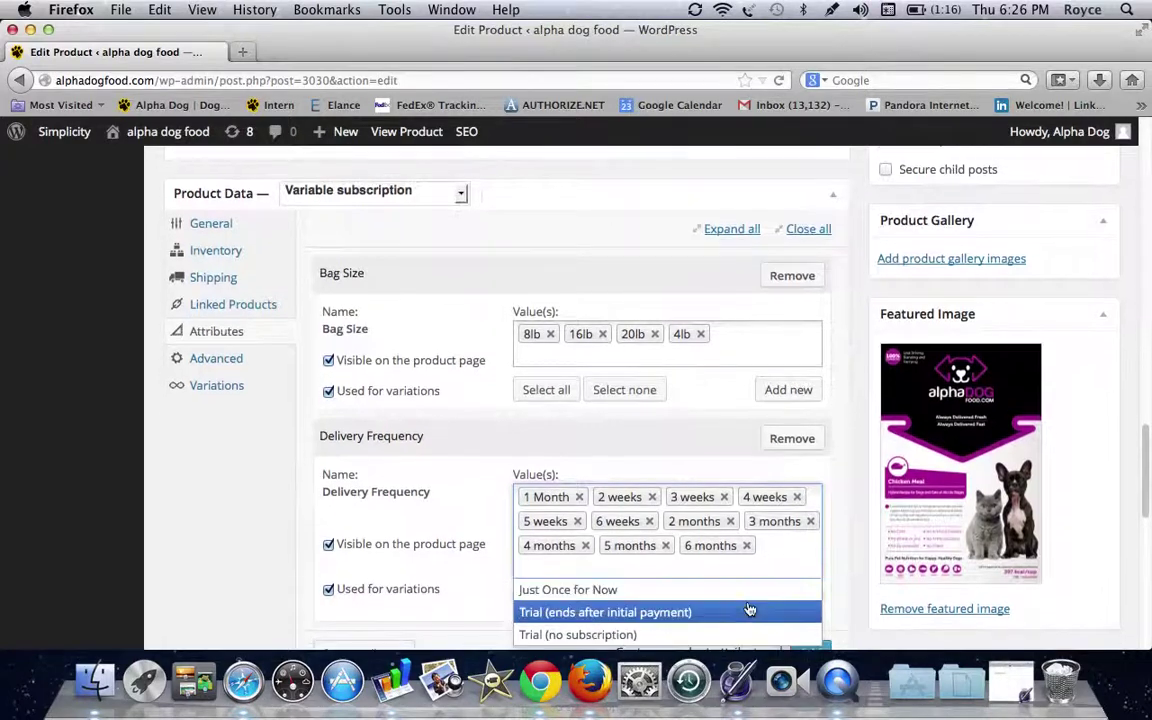
pyautogui.click(747, 609)
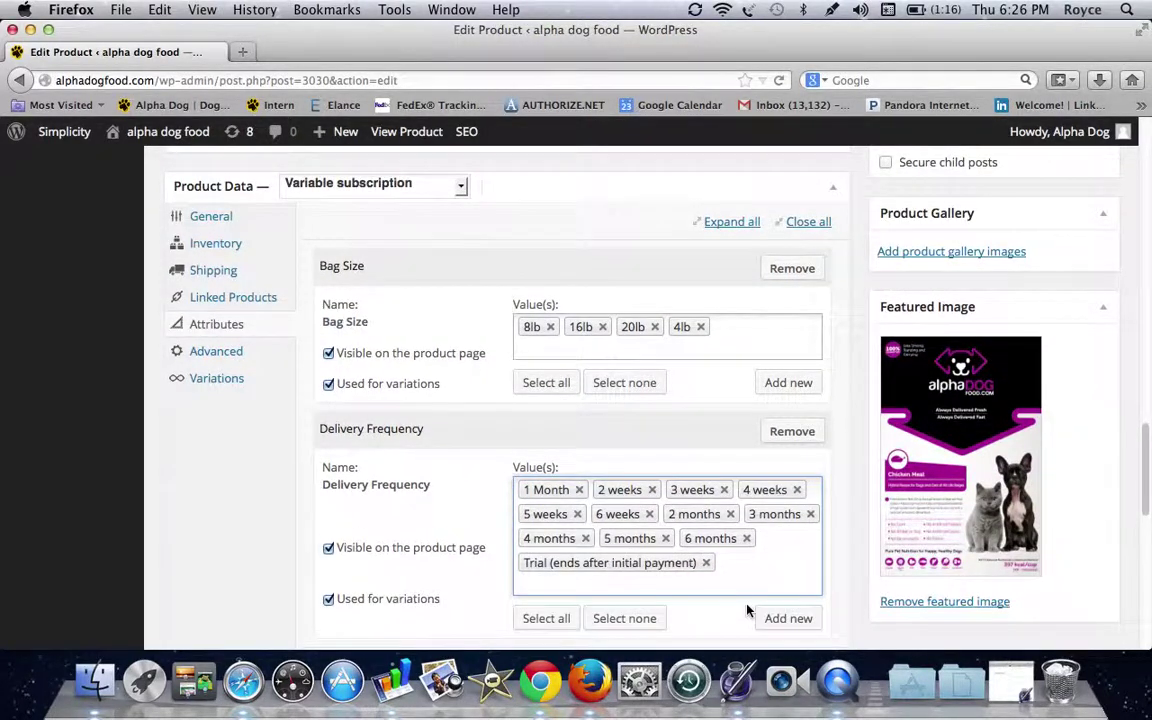
# - Update the published product to save its new attribute values
pyautogui.scroll(-6, 747, 610)
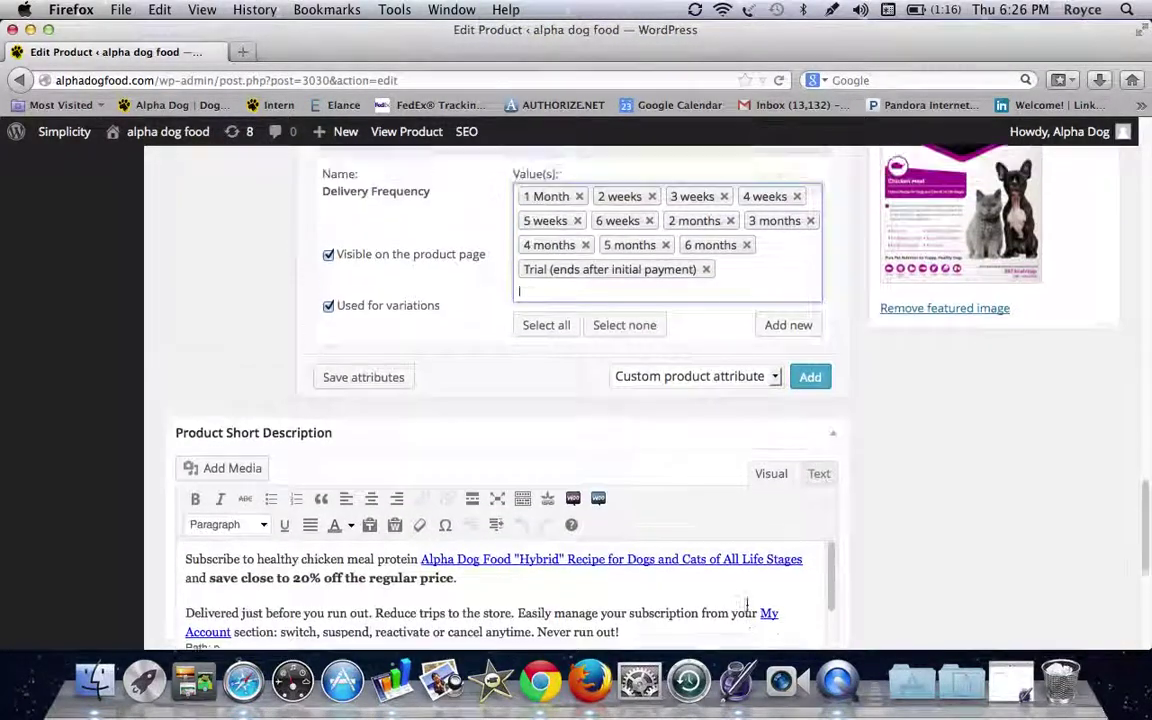
pyautogui.scroll(20, 747, 606)
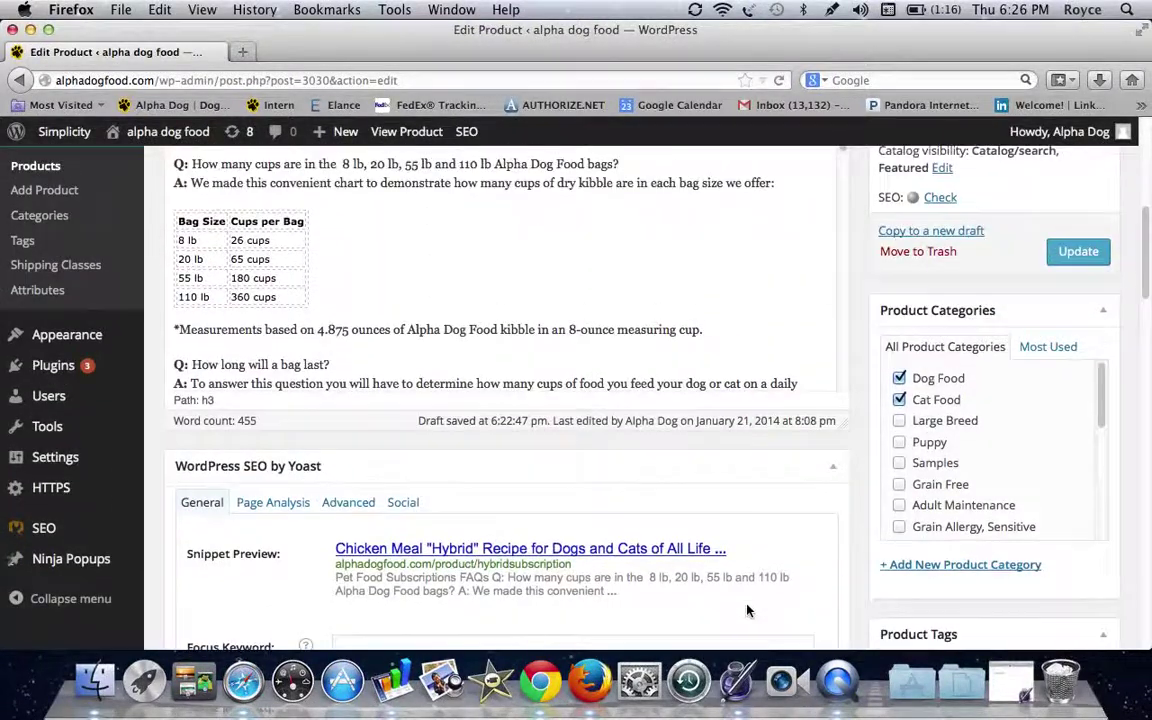
pyautogui.scroll(3, 747, 608)
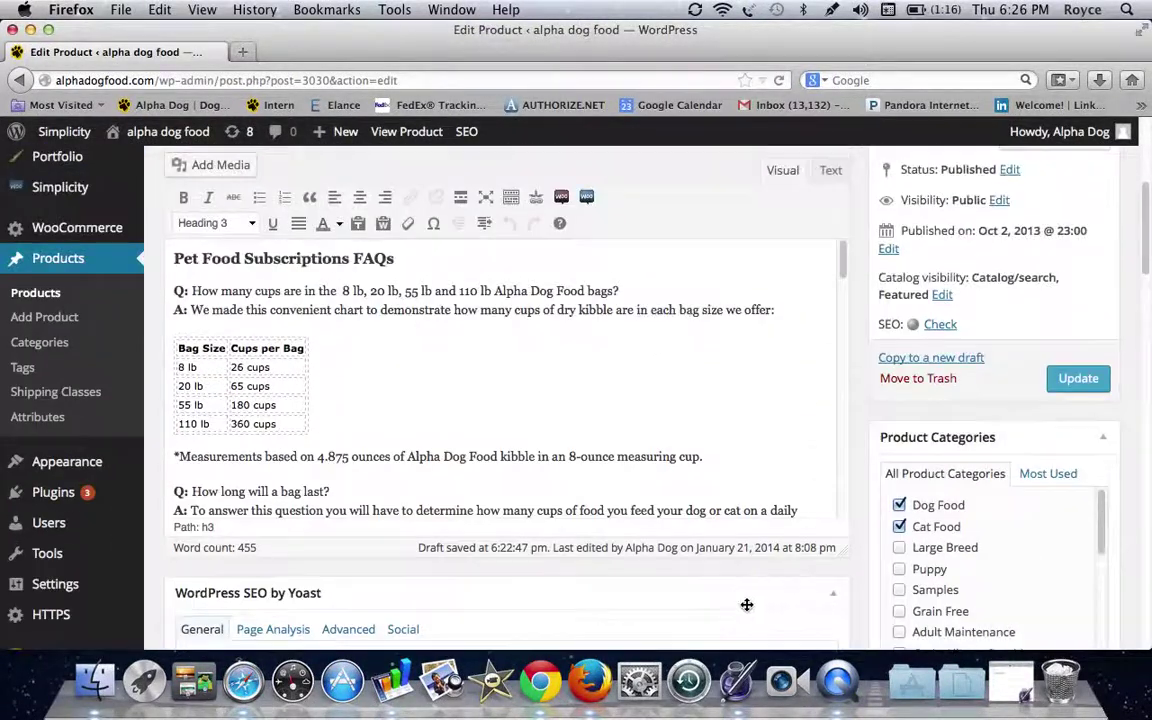
pyautogui.click(1078, 386)
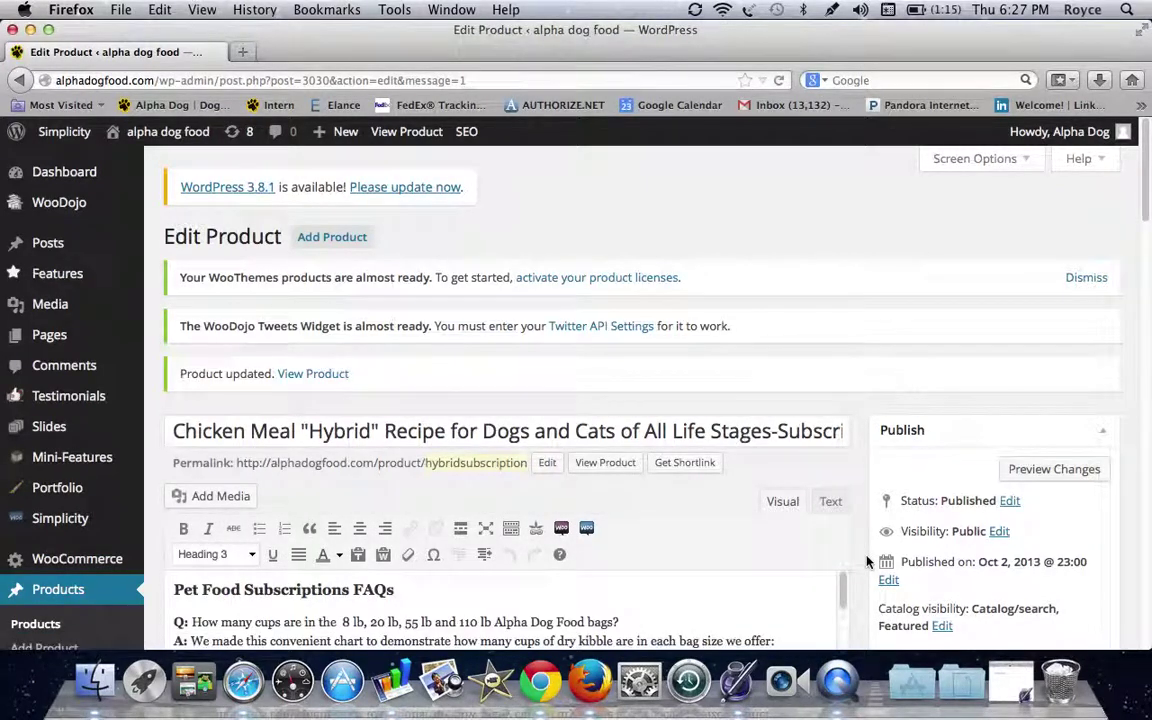
# - Open the product's variations and expand the 16lb, 1 Month variation to check its subscription price
pyautogui.scroll(-15, 866, 561)
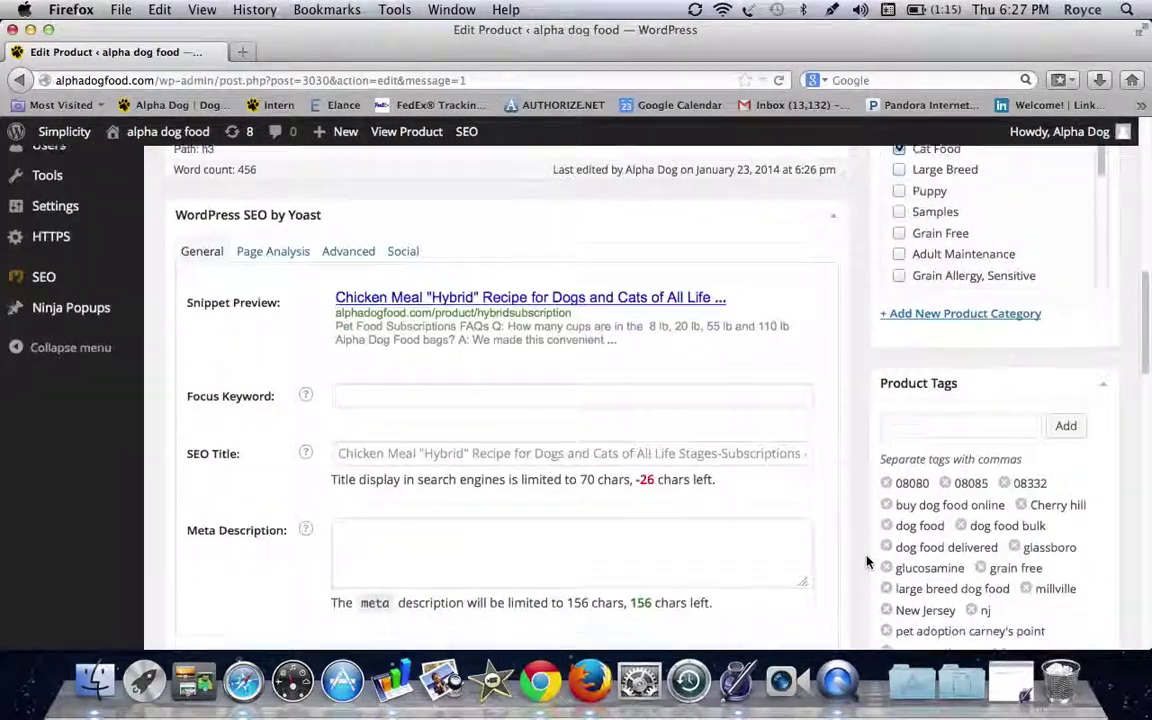
pyautogui.scroll(-10, 866, 561)
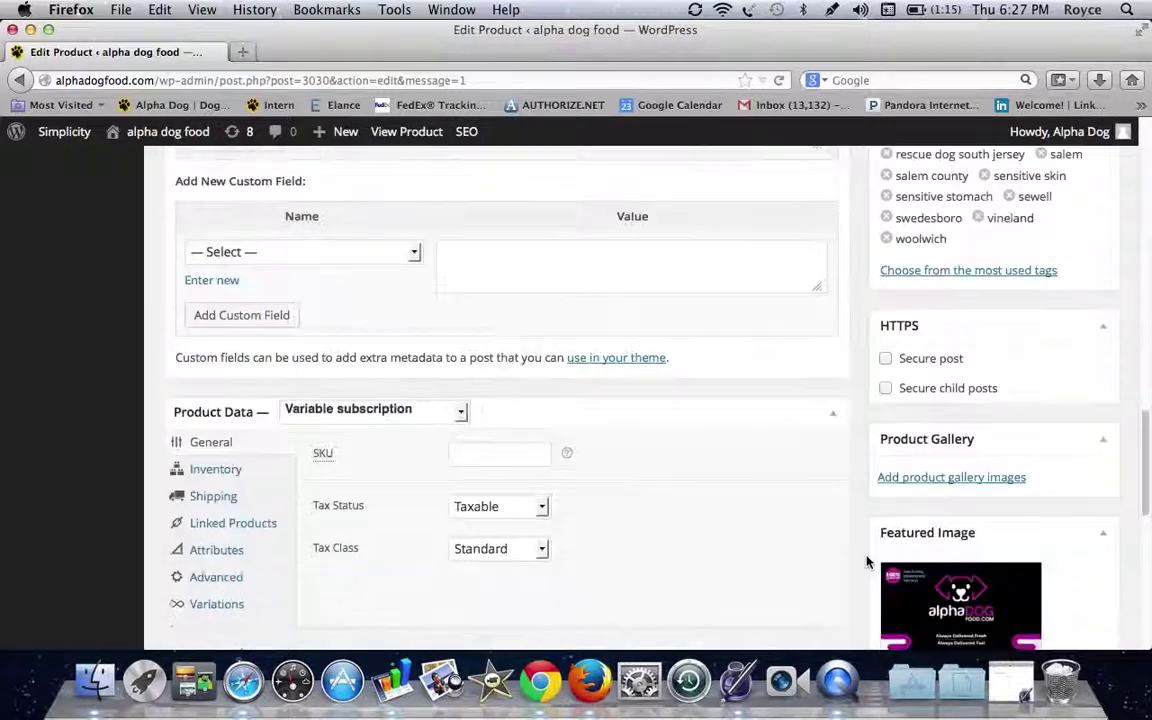
pyautogui.scroll(-4, 866, 561)
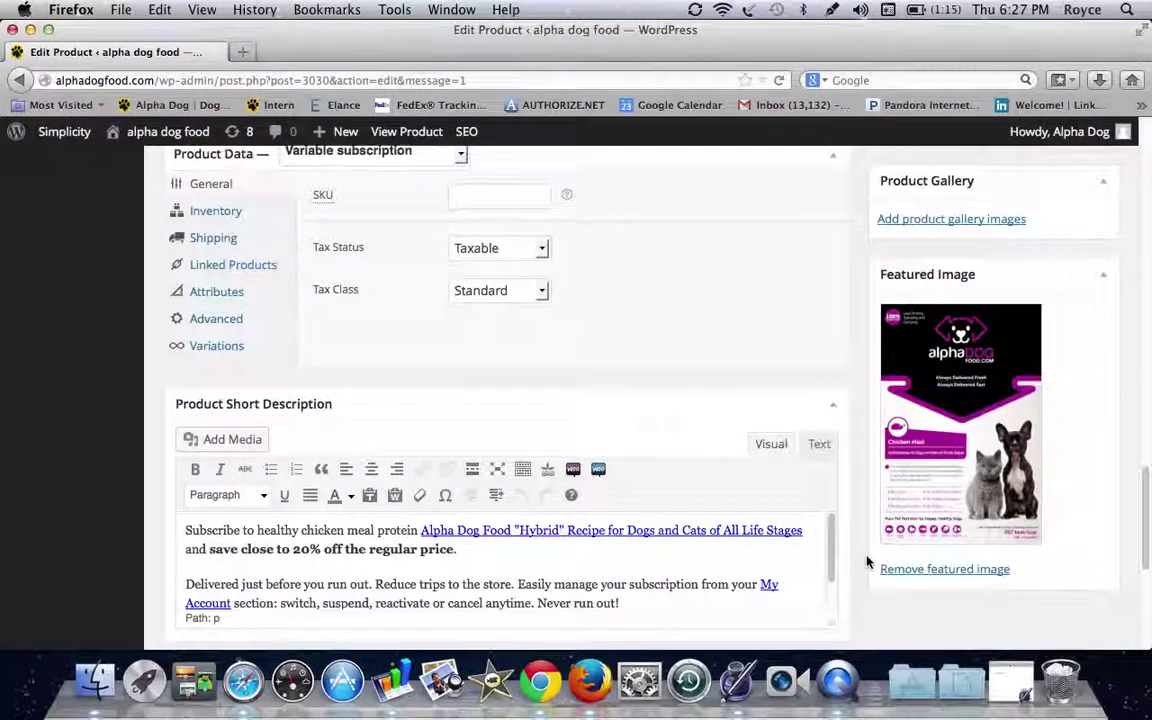
pyautogui.click(222, 345)
pyautogui.click(728, 252)
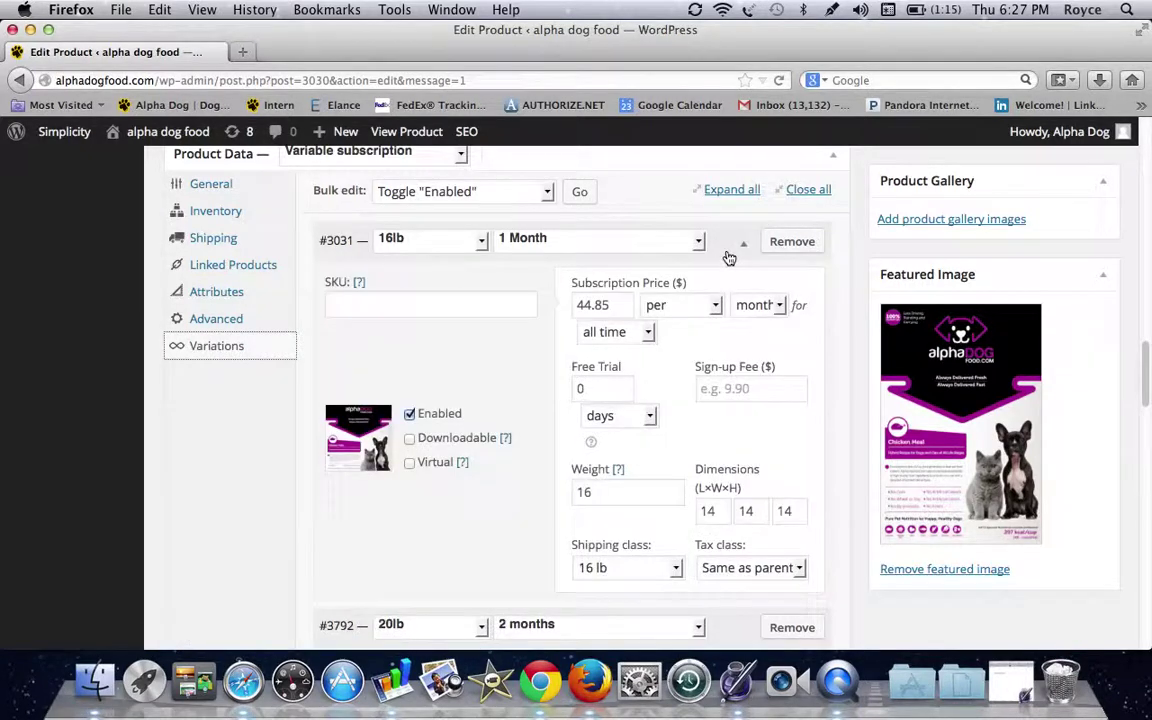
pyautogui.moveTo(613, 311); pyautogui.dragTo(570, 311)
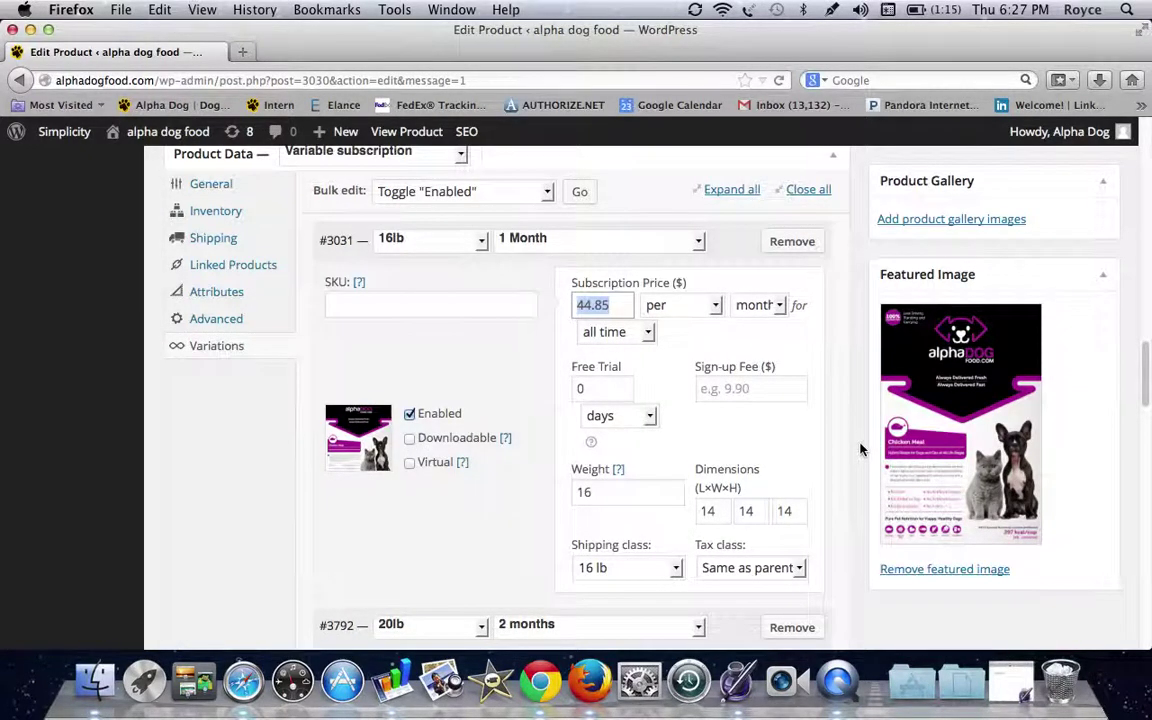
# - Add a new variation at the end of the list with bag size 4lb and delivery frequency 1 Month
pyautogui.scroll(-20, 860, 450)
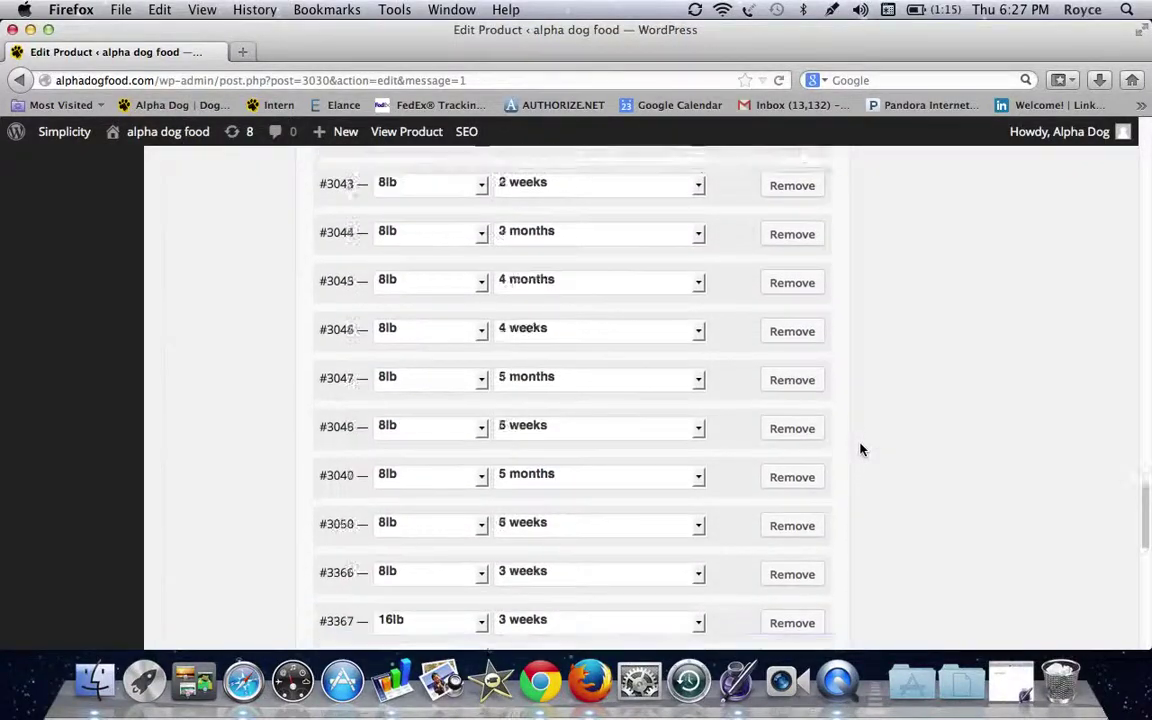
pyautogui.scroll(-5, 860, 450)
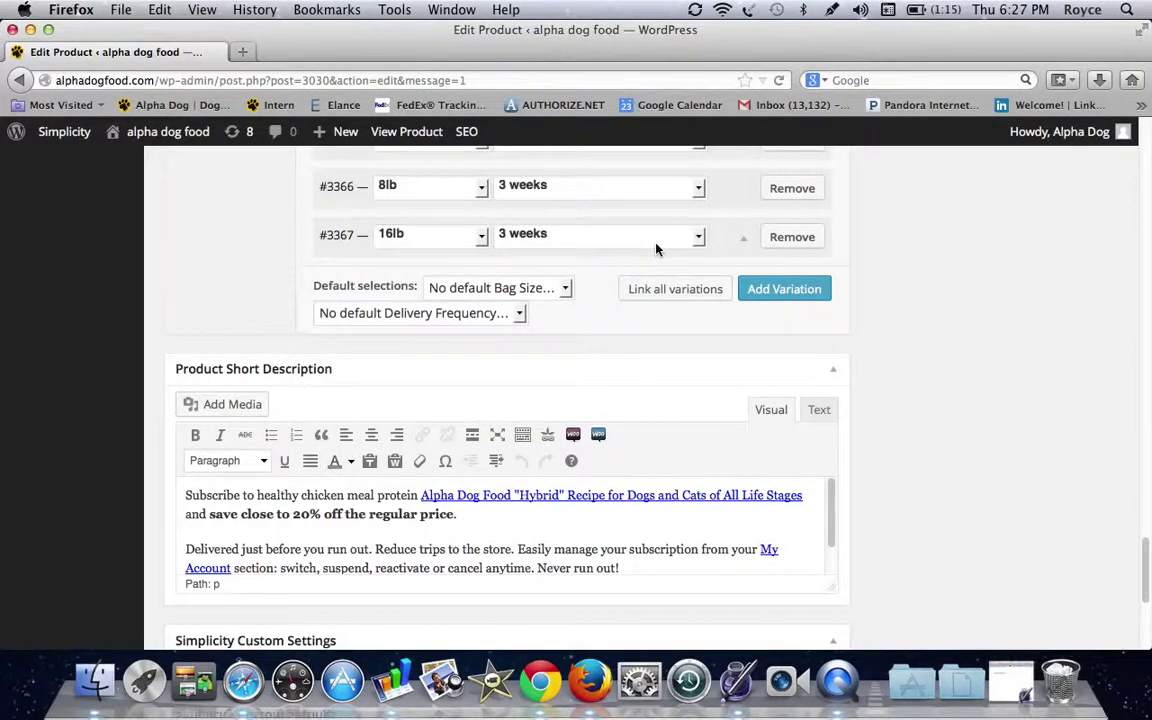
pyautogui.click(756, 289)
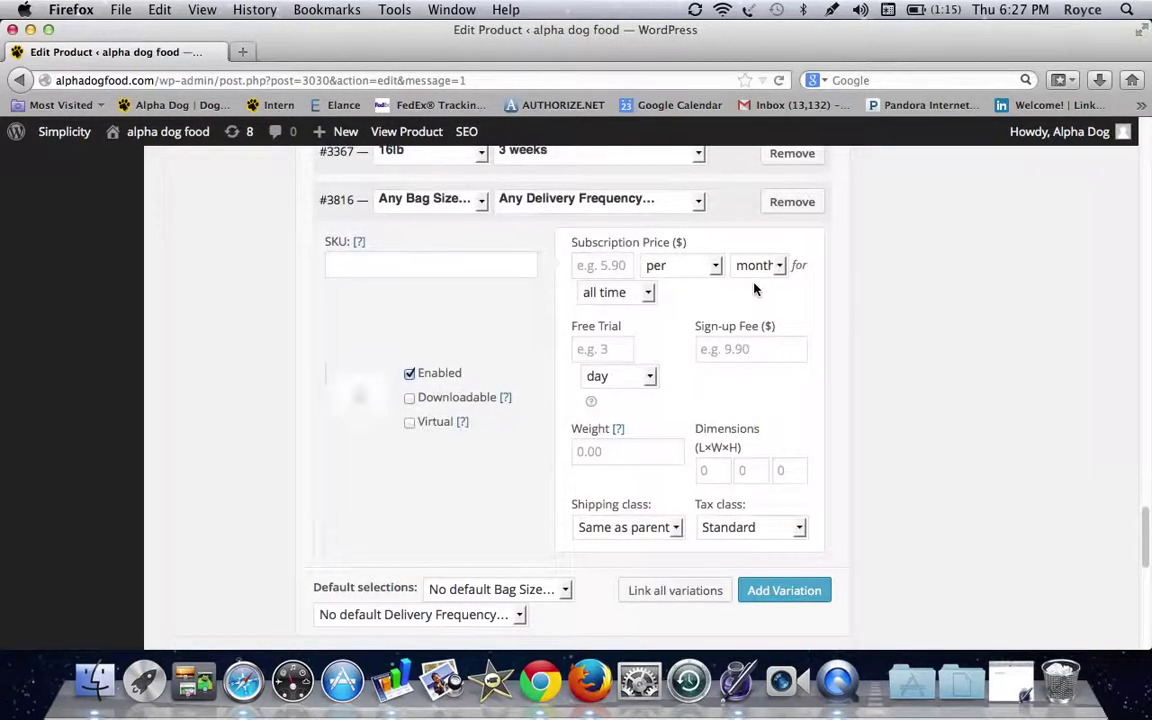
pyautogui.scroll(-1, 728, 342)
pyautogui.scroll(3, 730, 348)
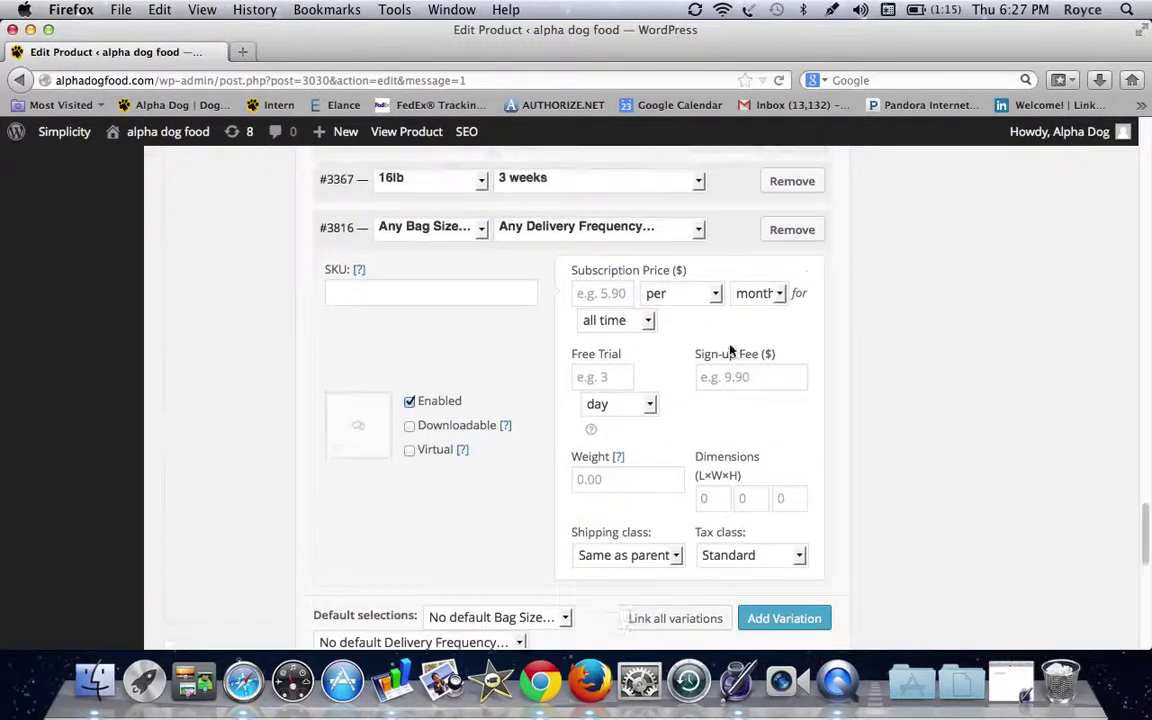
pyautogui.click(453, 261)
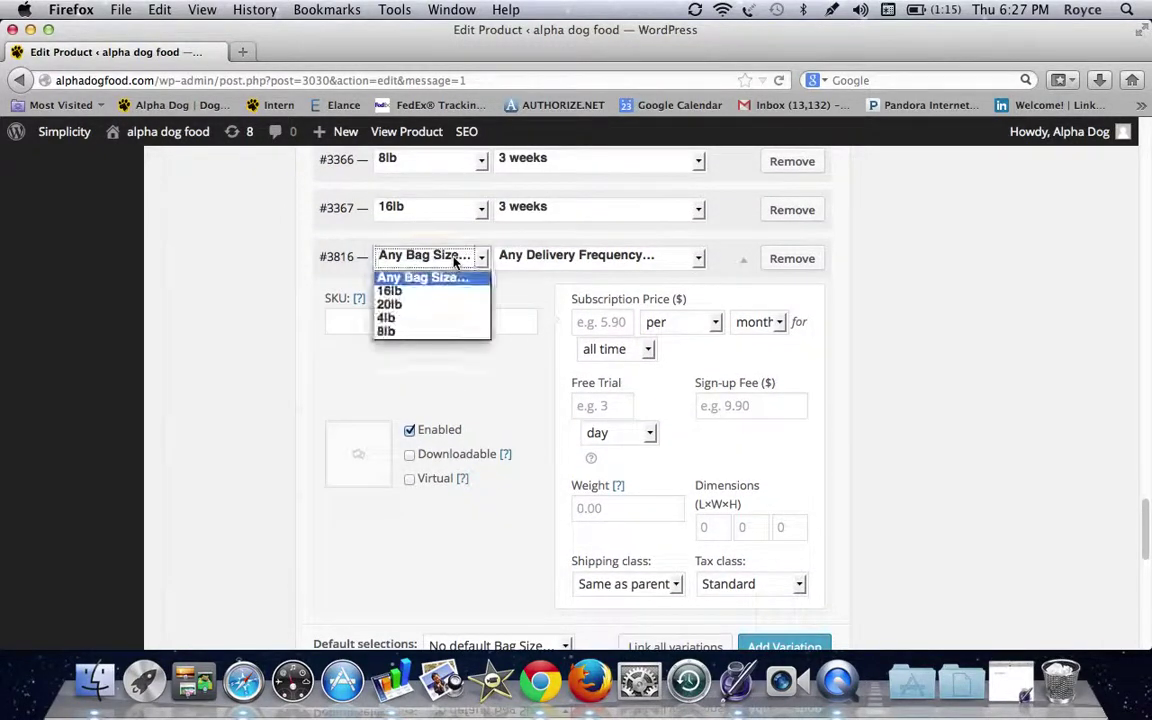
pyautogui.click(428, 320)
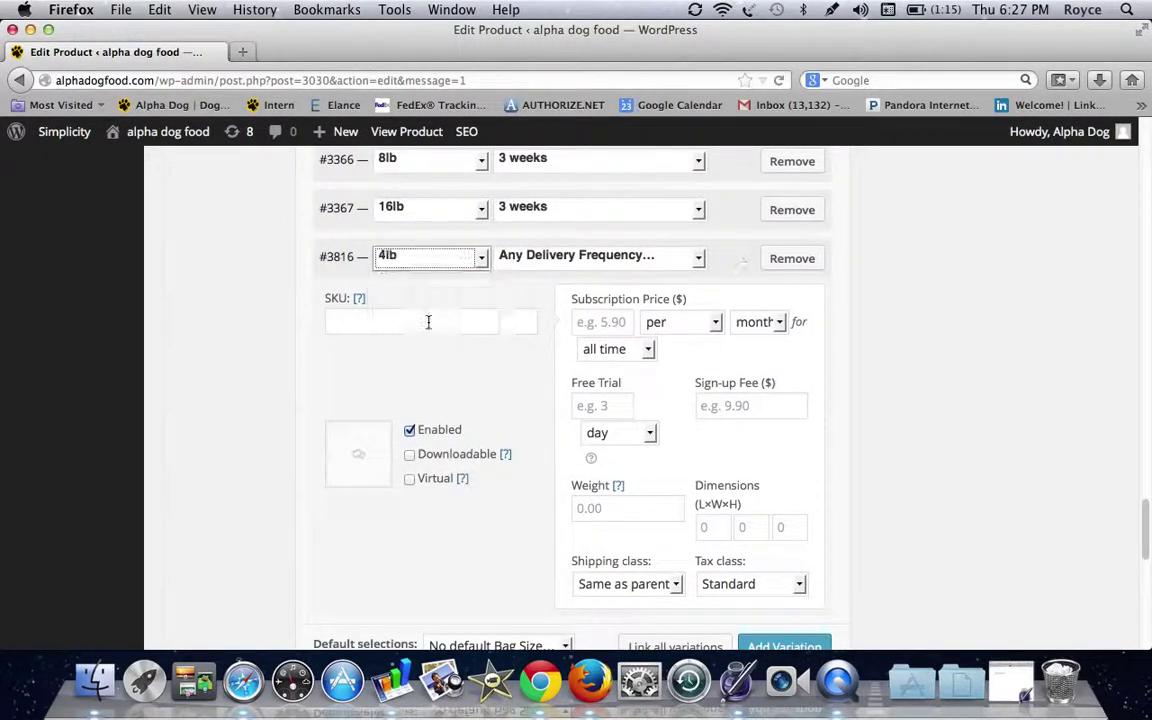
pyautogui.click(619, 262)
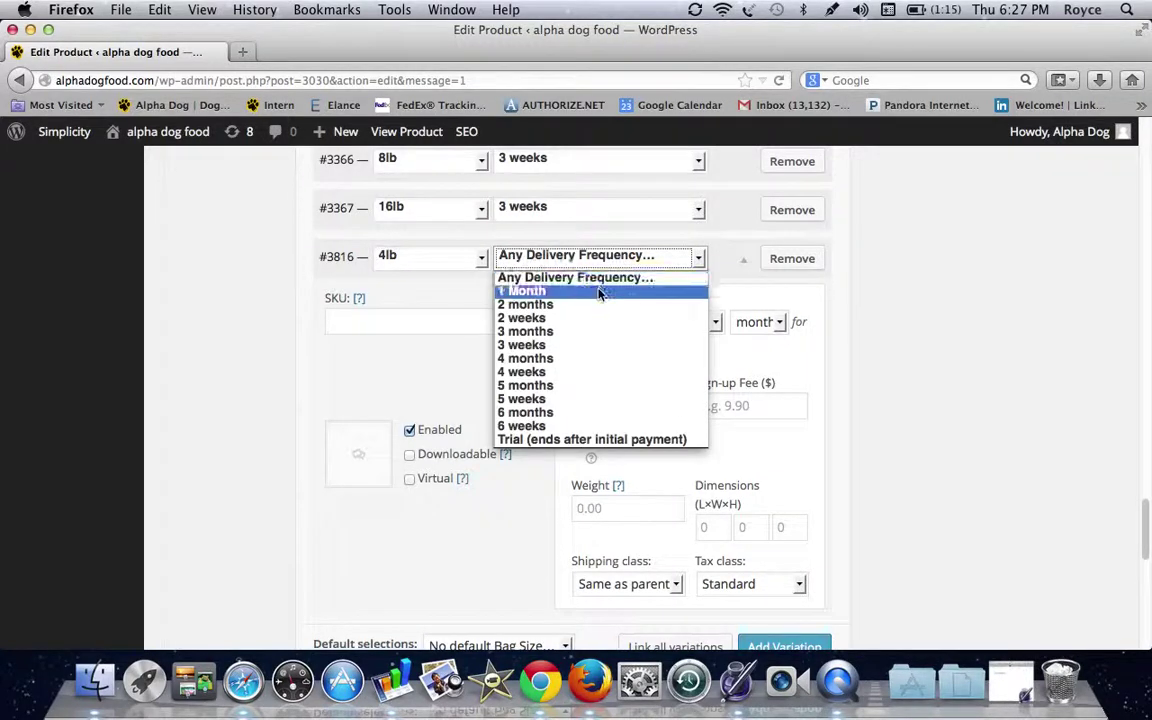
pyautogui.click(599, 291)
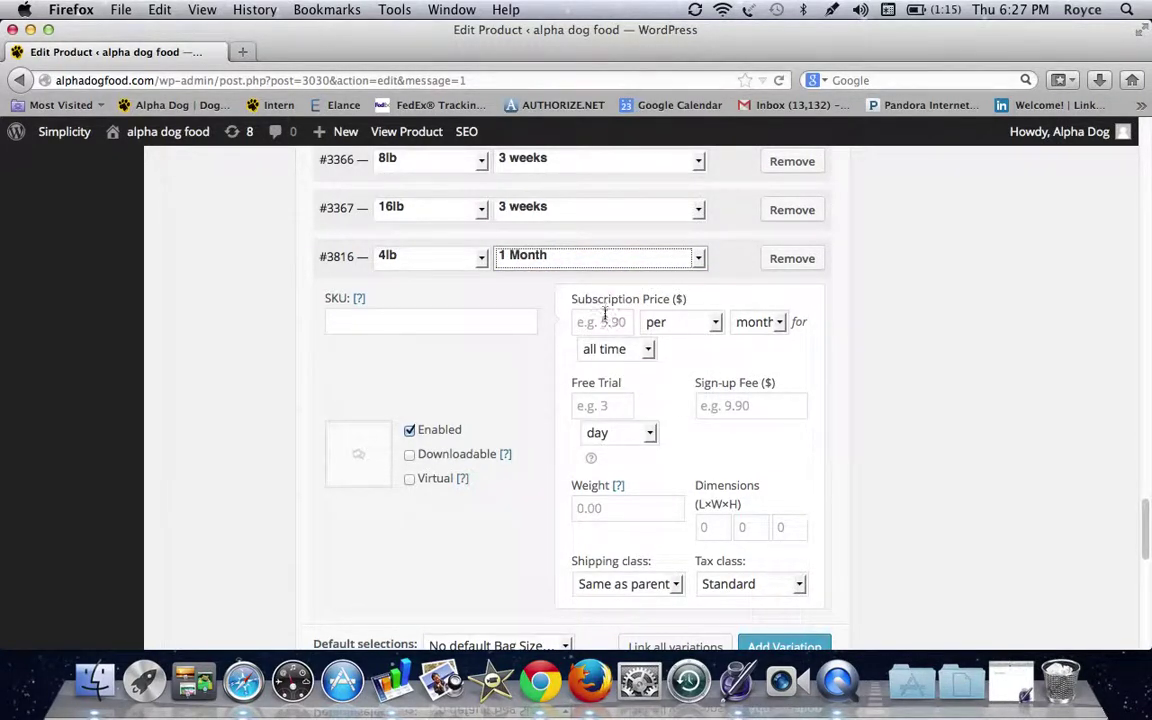
# - Set the subscription price of the 4lb, 1 Month variation to 17.95
pyautogui.click(604, 316)
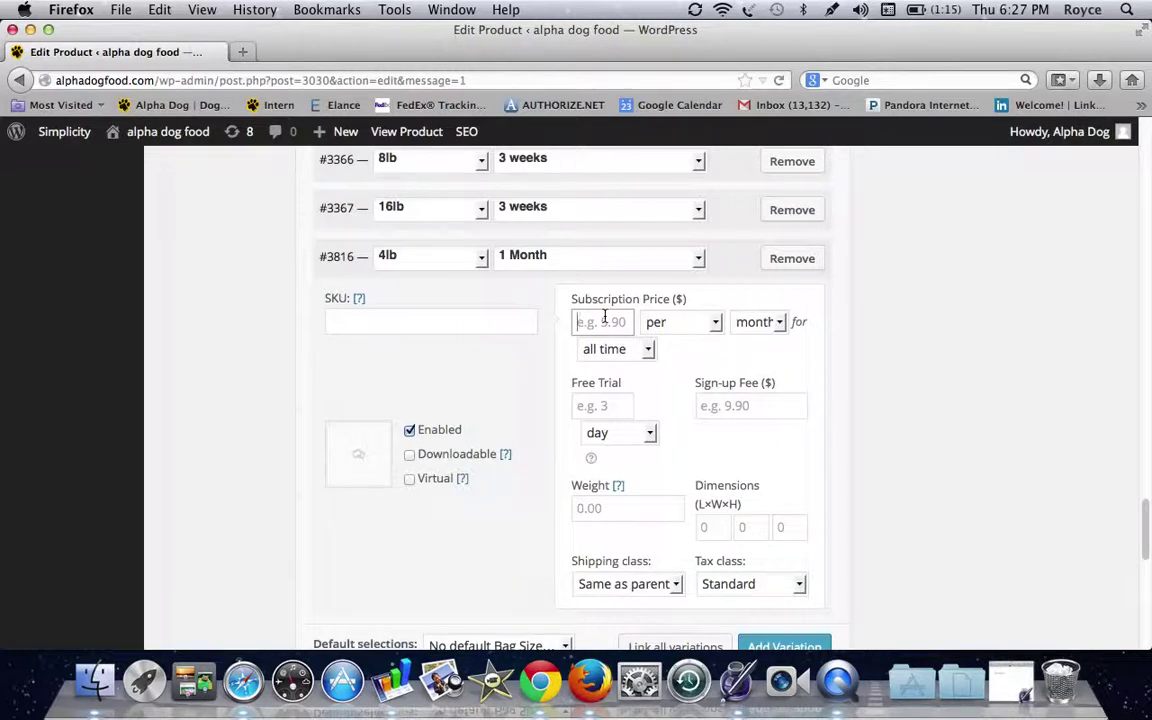
pyautogui.write('1')
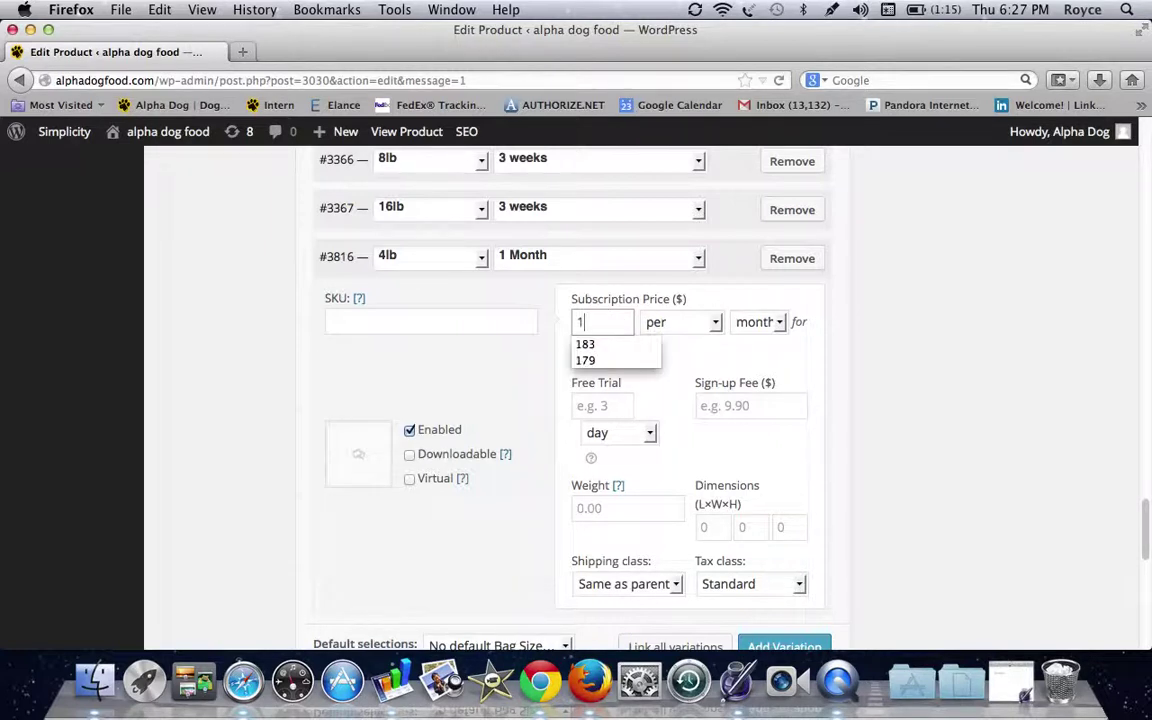
pyautogui.write('7.95')
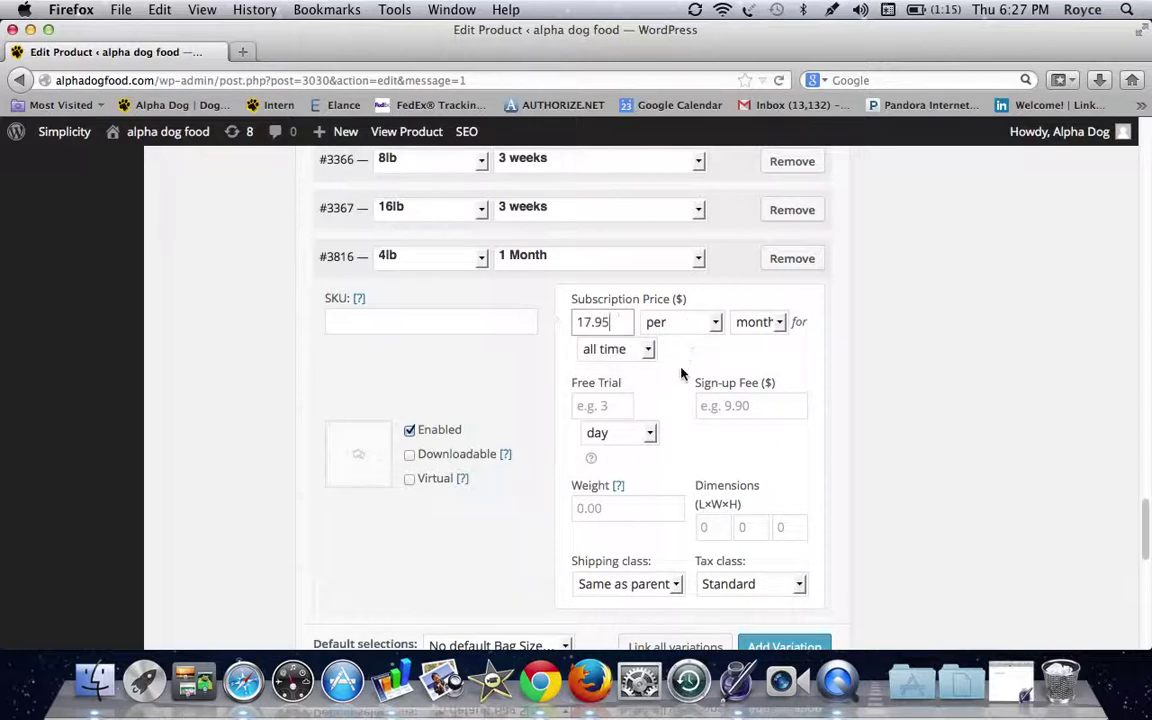
# - Set the purple Chicken Meal bag front from the media library as the 4lb variation's image
pyautogui.click(358, 455)
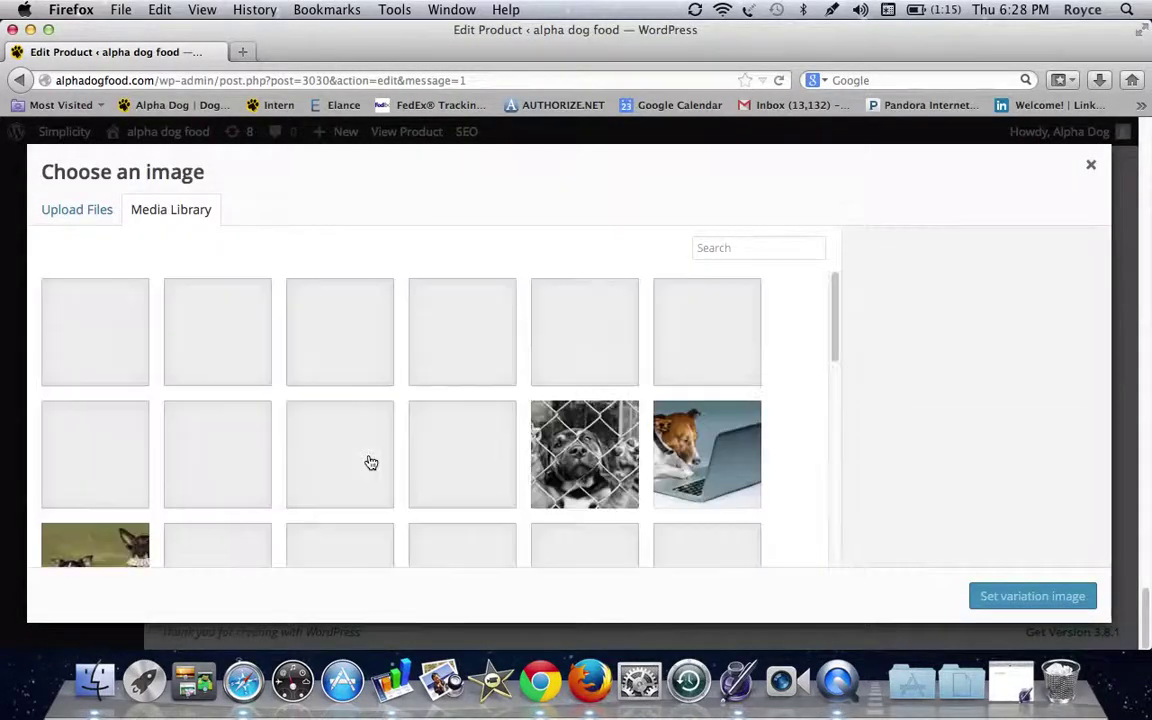
pyautogui.scroll(-3, 369, 461)
pyautogui.scroll(-10, 369, 461)
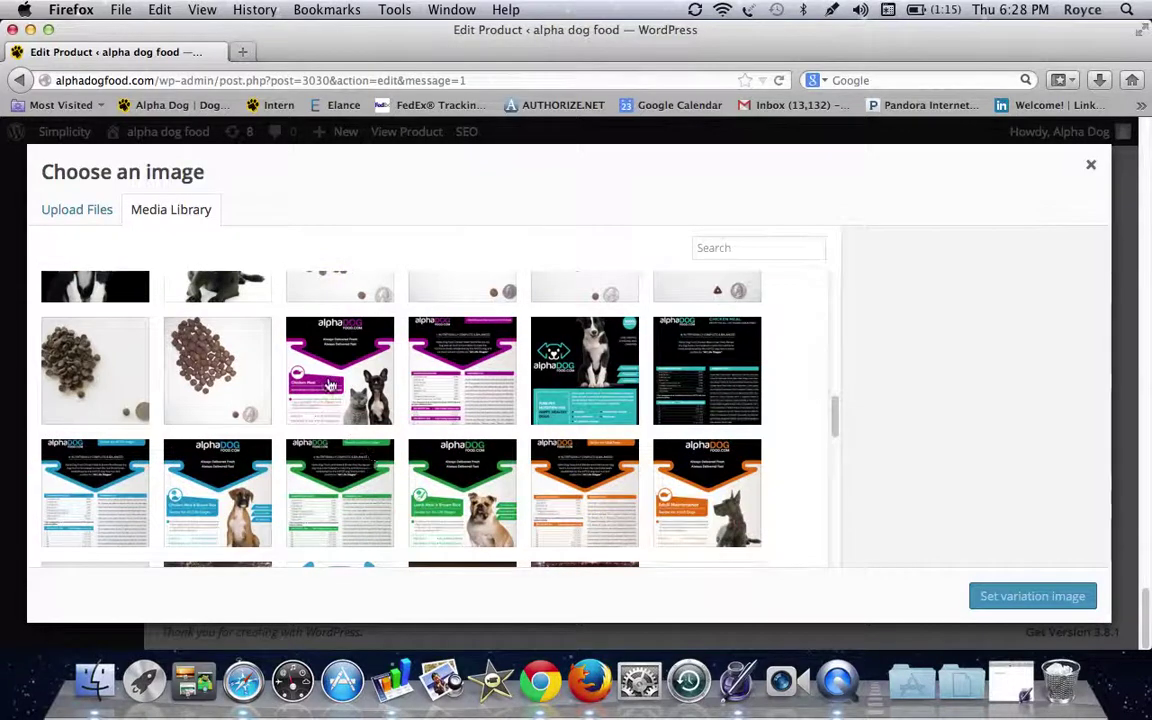
pyautogui.click(298, 350)
pyautogui.click(1010, 598)
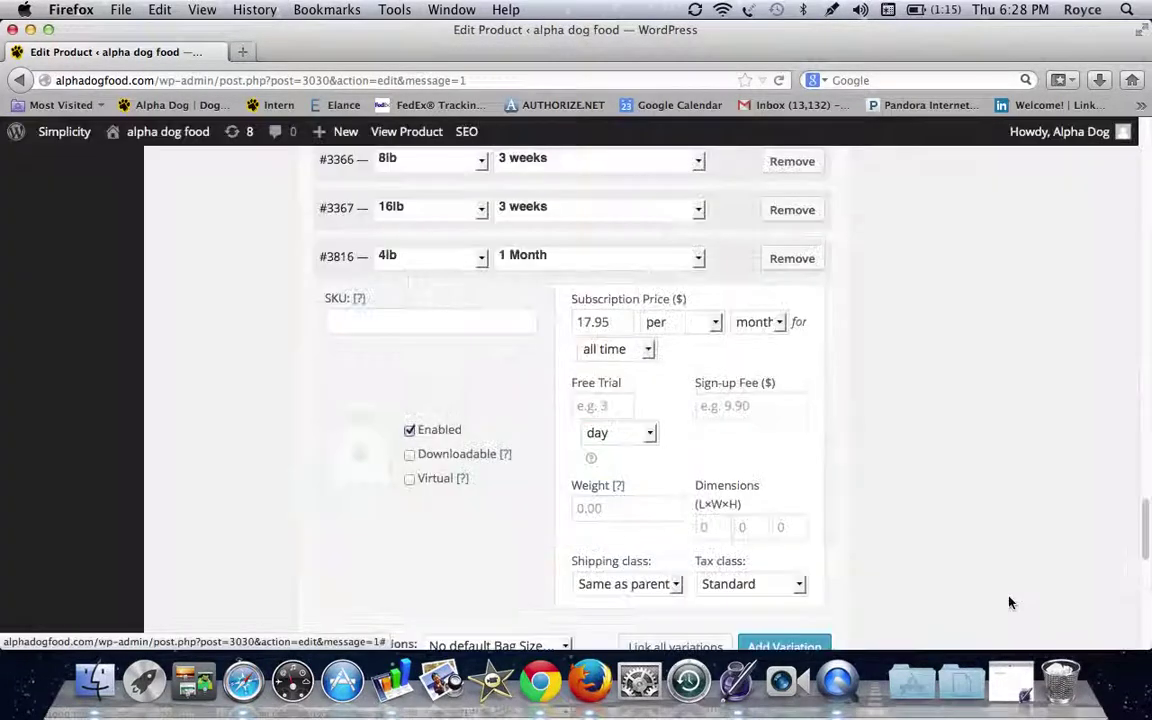
# - Set the 4lb variation's shipping class to 4lb
pyautogui.scroll(-3, 865, 521)
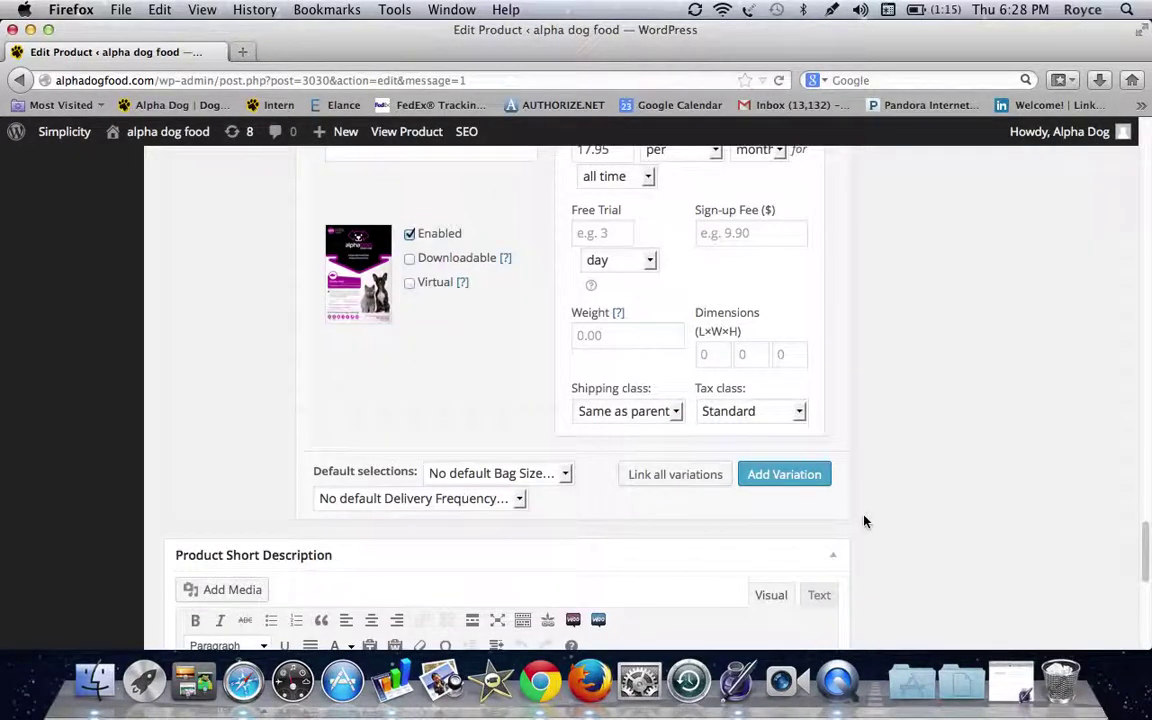
pyautogui.click(655, 411)
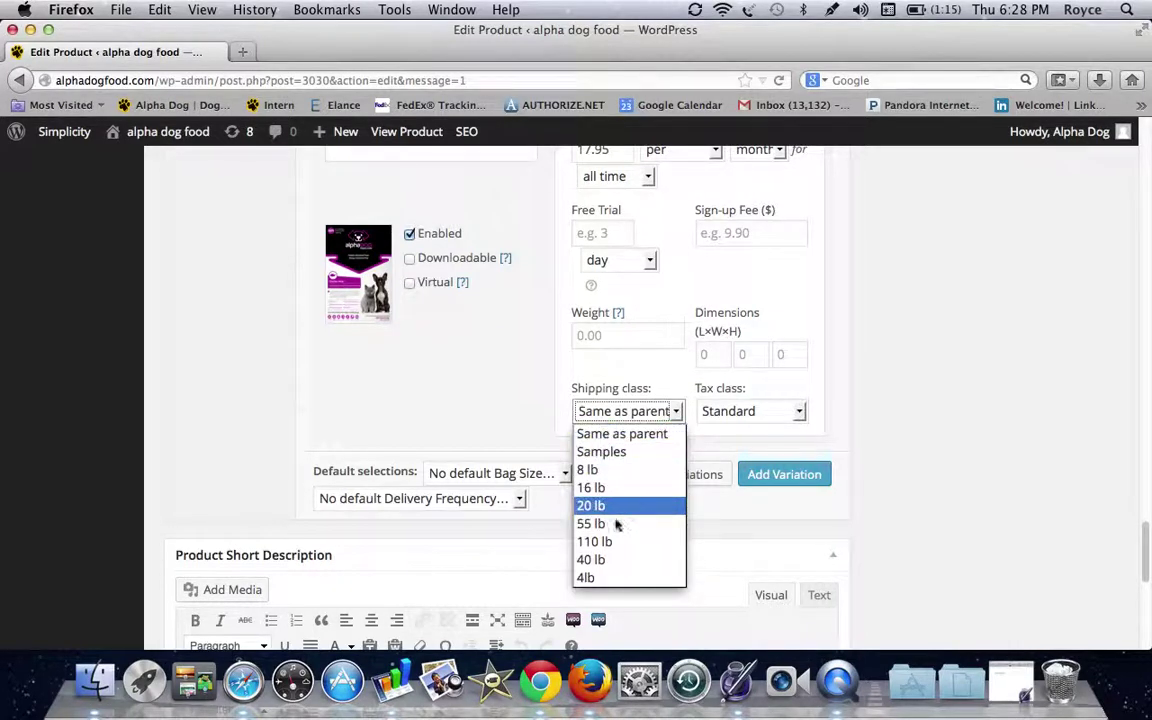
pyautogui.click(600, 579)
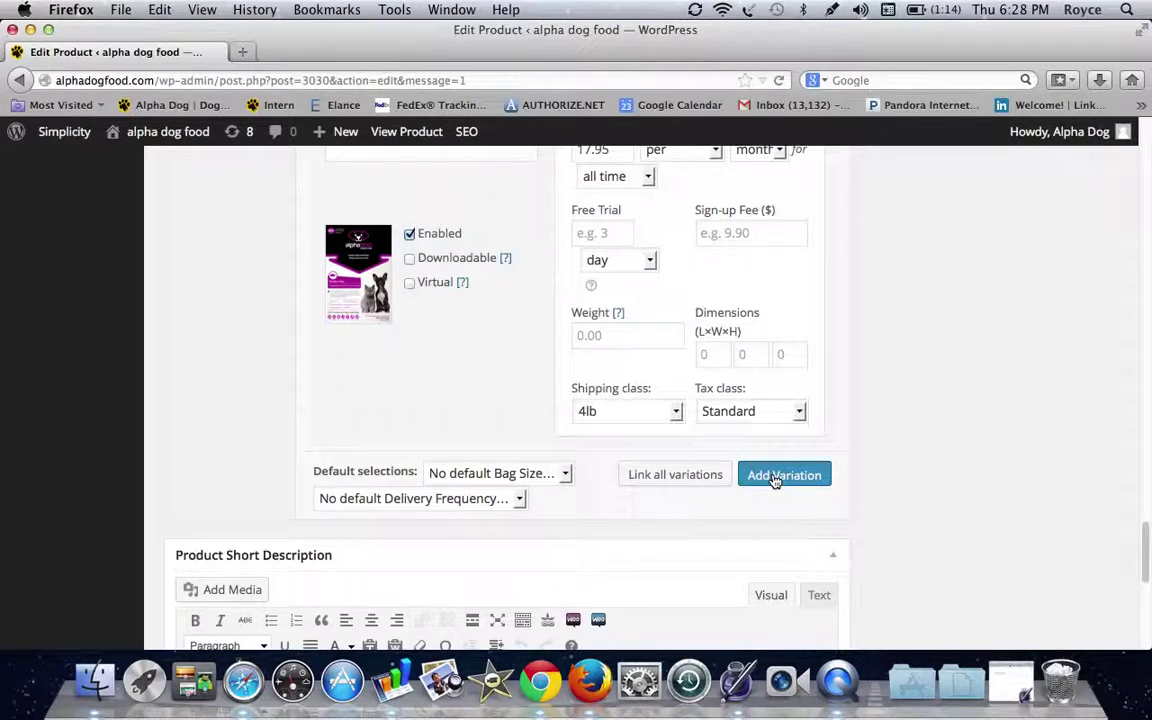
# - Add another blank variation and check the subscription price fields of the 16lb, 1 Month variation
pyautogui.click(775, 476)
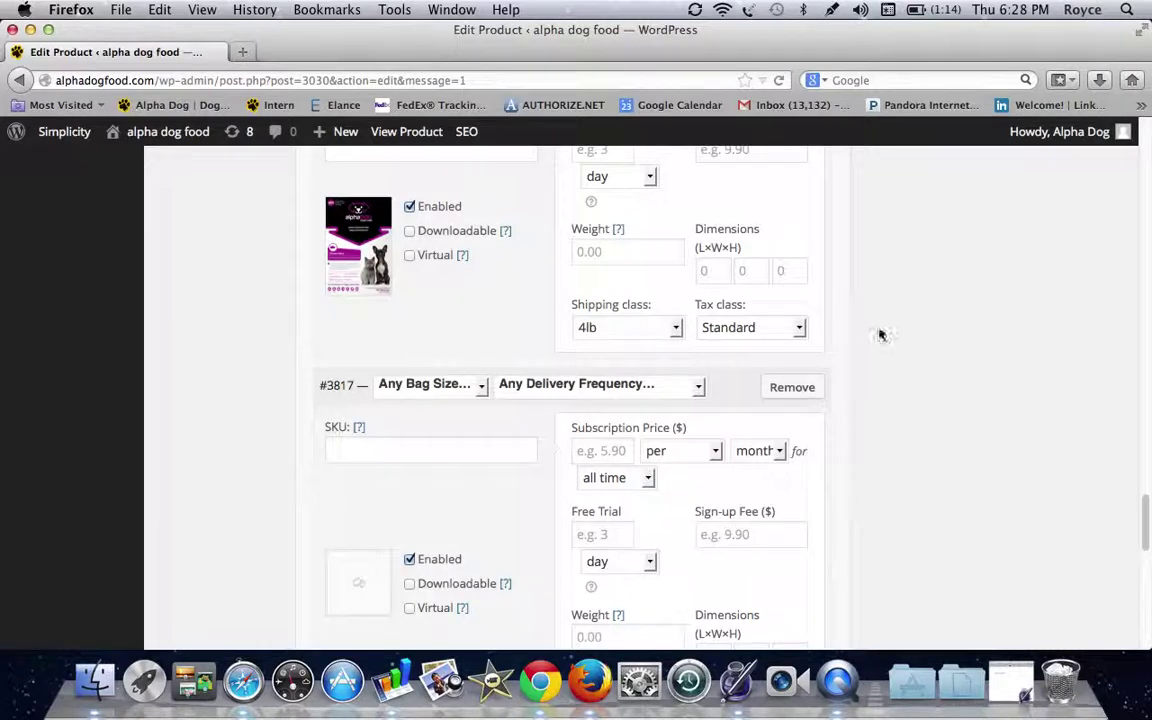
pyautogui.scroll(3, 879, 334)
pyautogui.scroll(10, 879, 334)
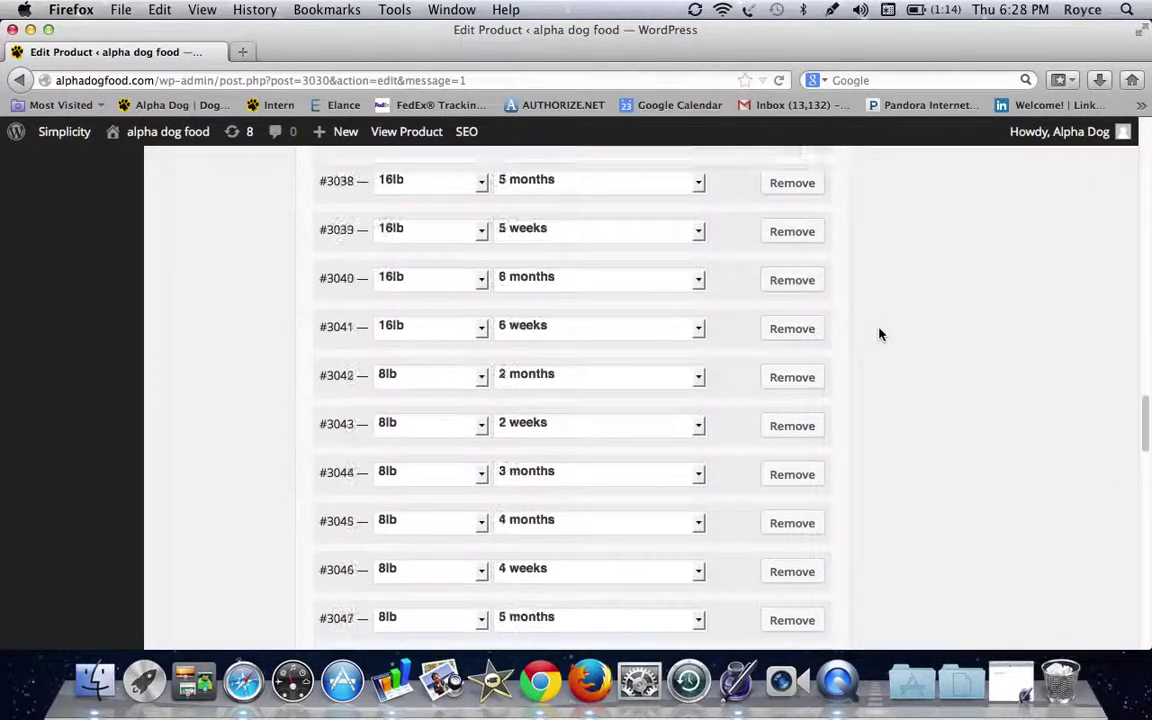
pyautogui.scroll(5, 879, 334)
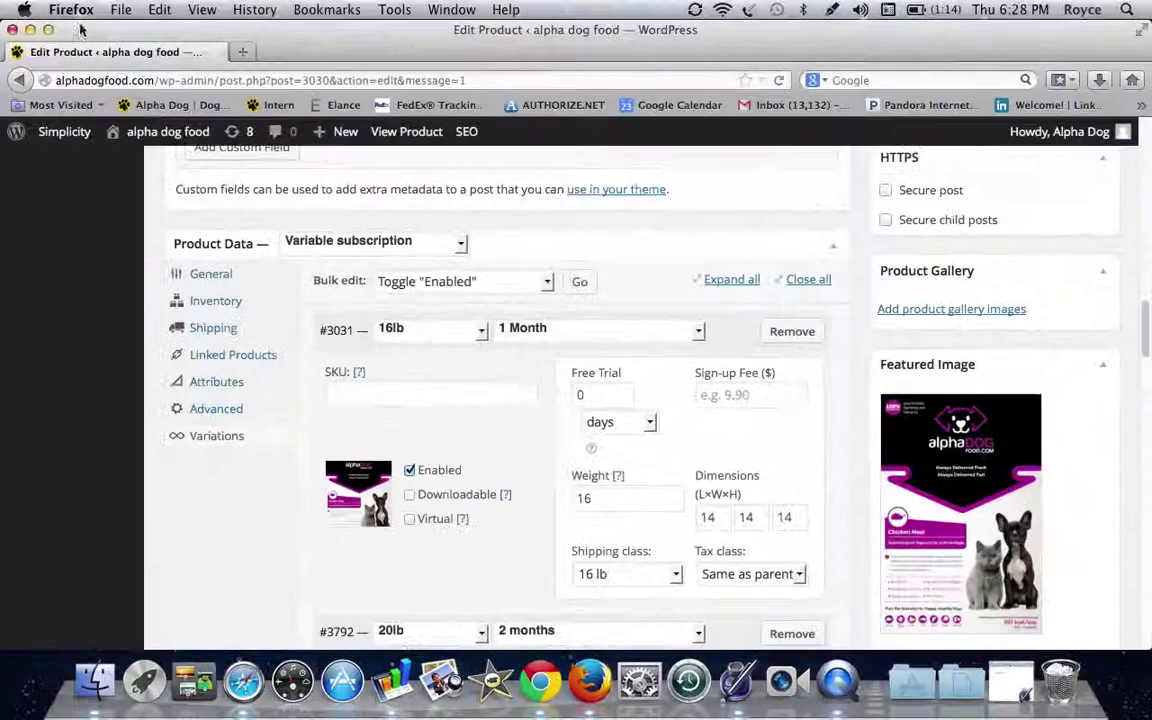
# - Update the published product to save the added variations
pyautogui.scroll(5, 810, 258)
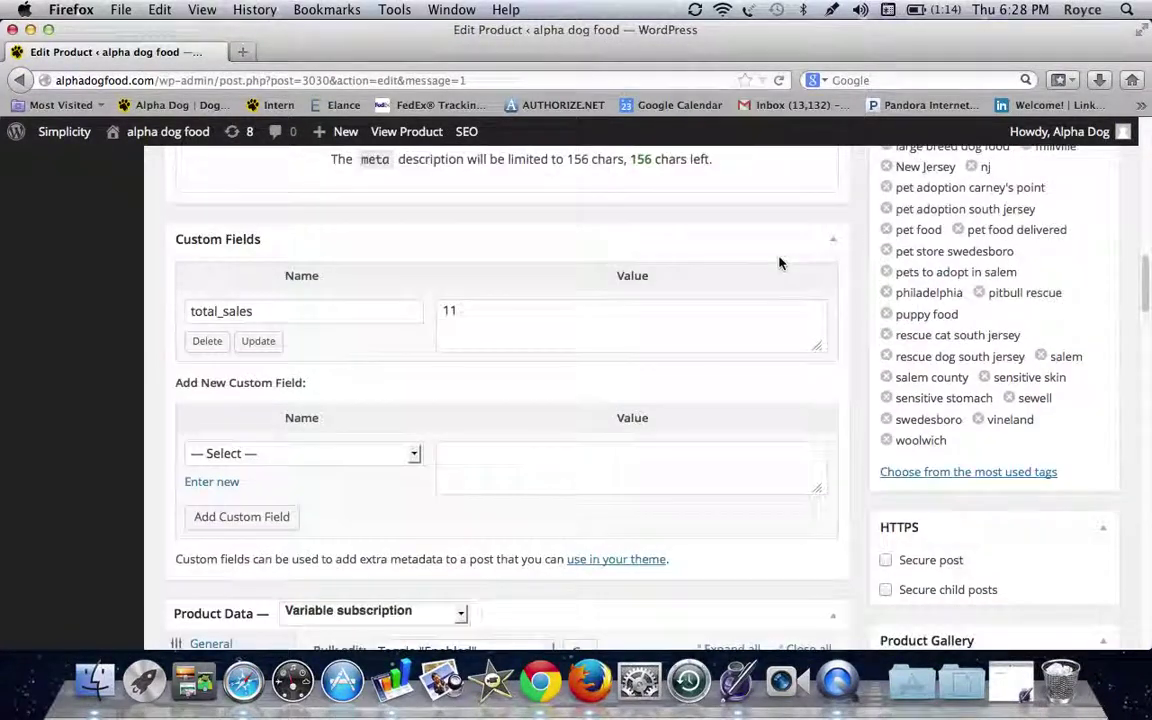
pyautogui.scroll(10, 780, 263)
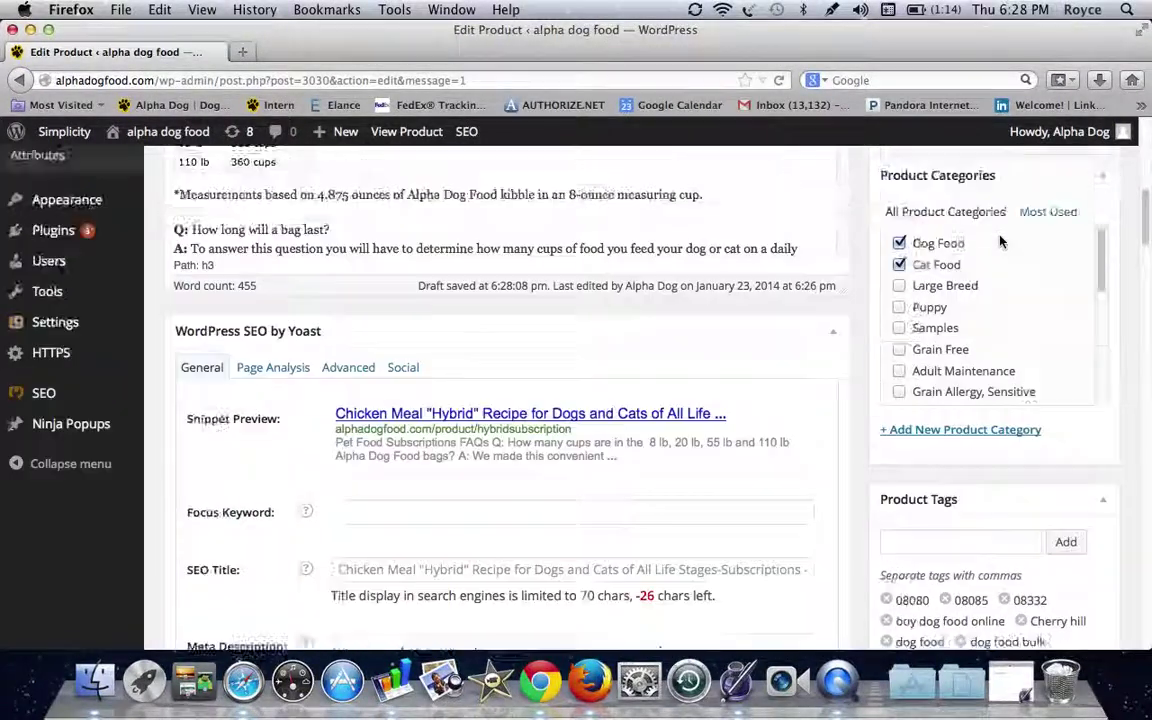
pyautogui.scroll(10, 1000, 241)
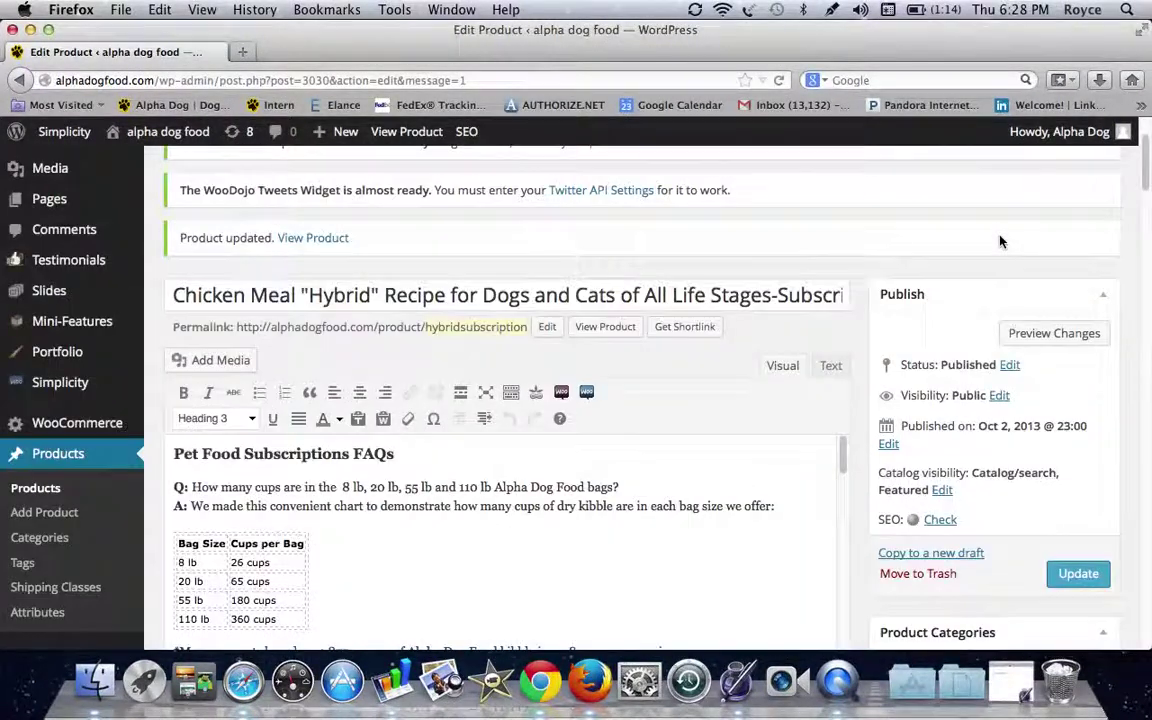
pyautogui.click(1080, 575)
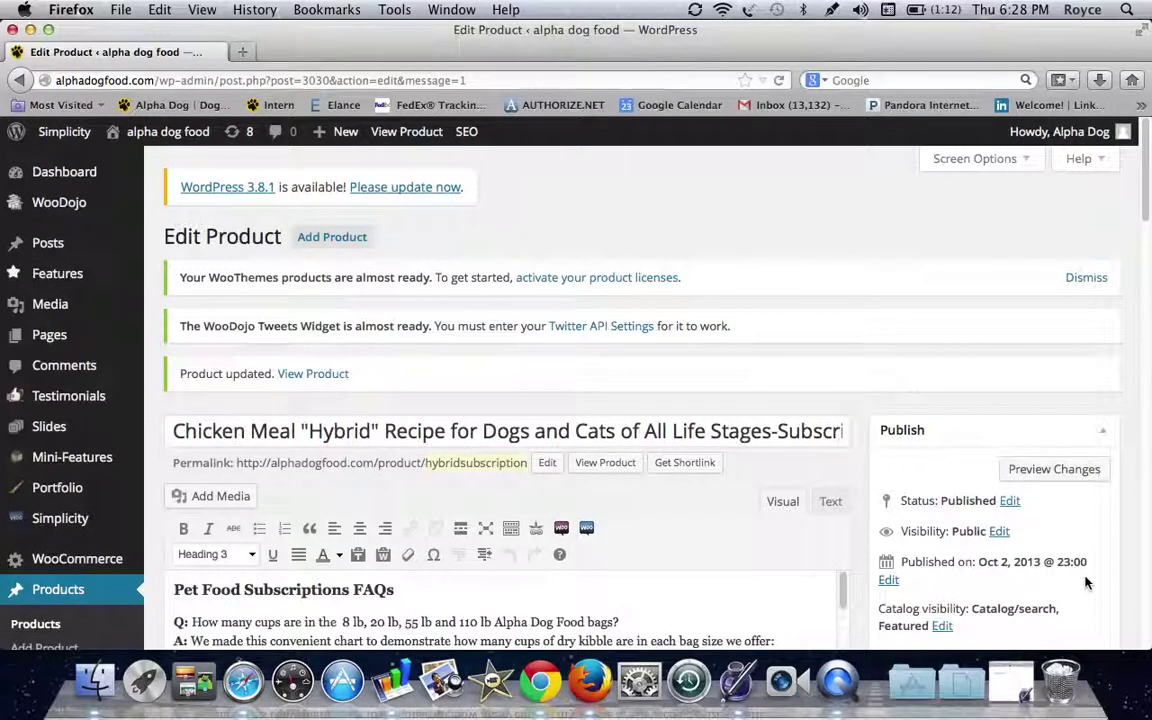
# - Reopen the saved product's variations and expand the 16lb, 1 Month variation to recheck its subscription price
pyautogui.scroll(-15, 1086, 583)
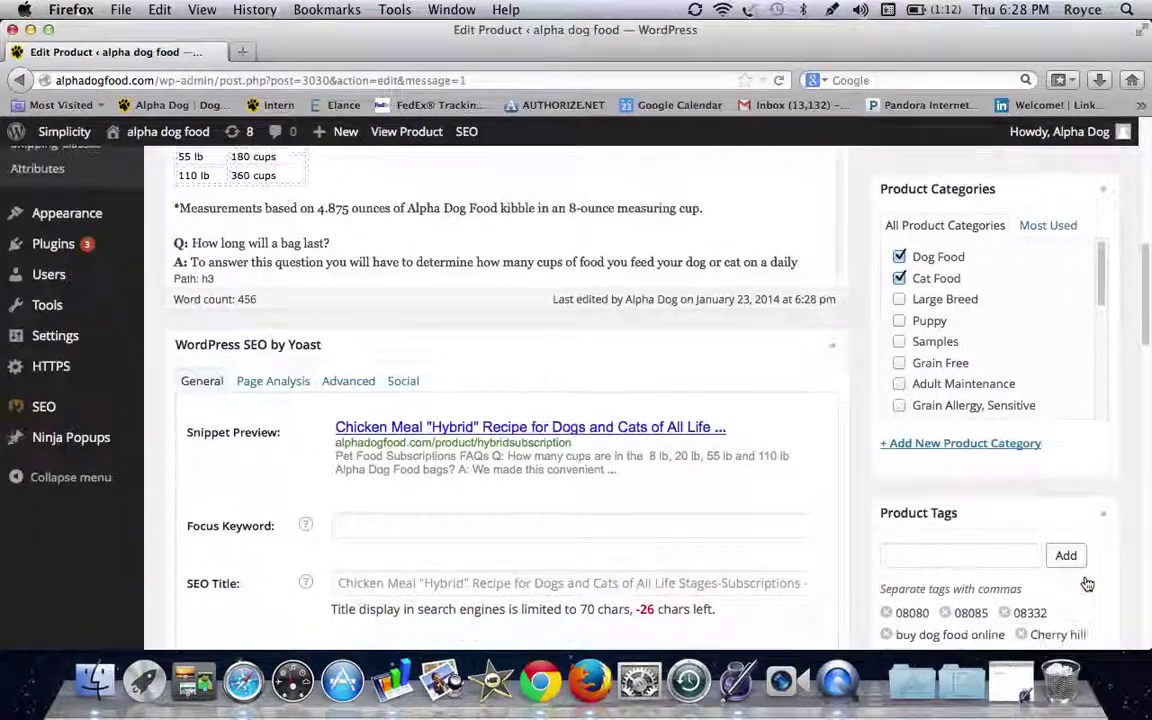
pyautogui.scroll(-10, 1086, 583)
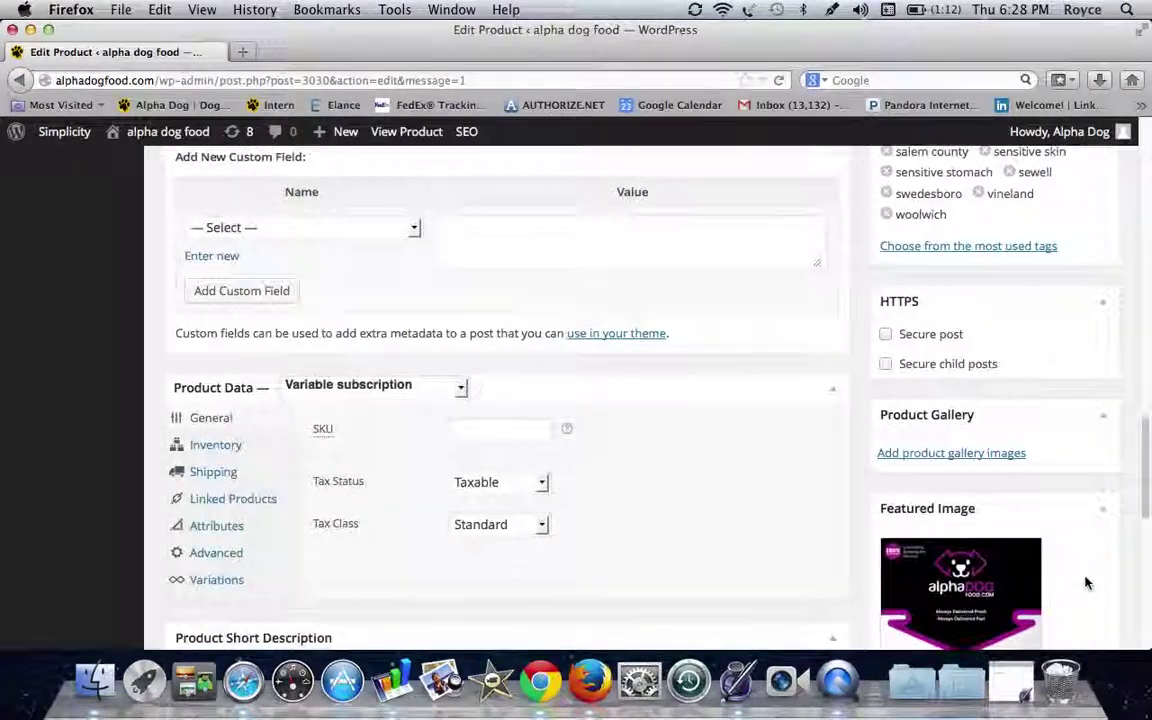
pyautogui.scroll(-2, 1086, 583)
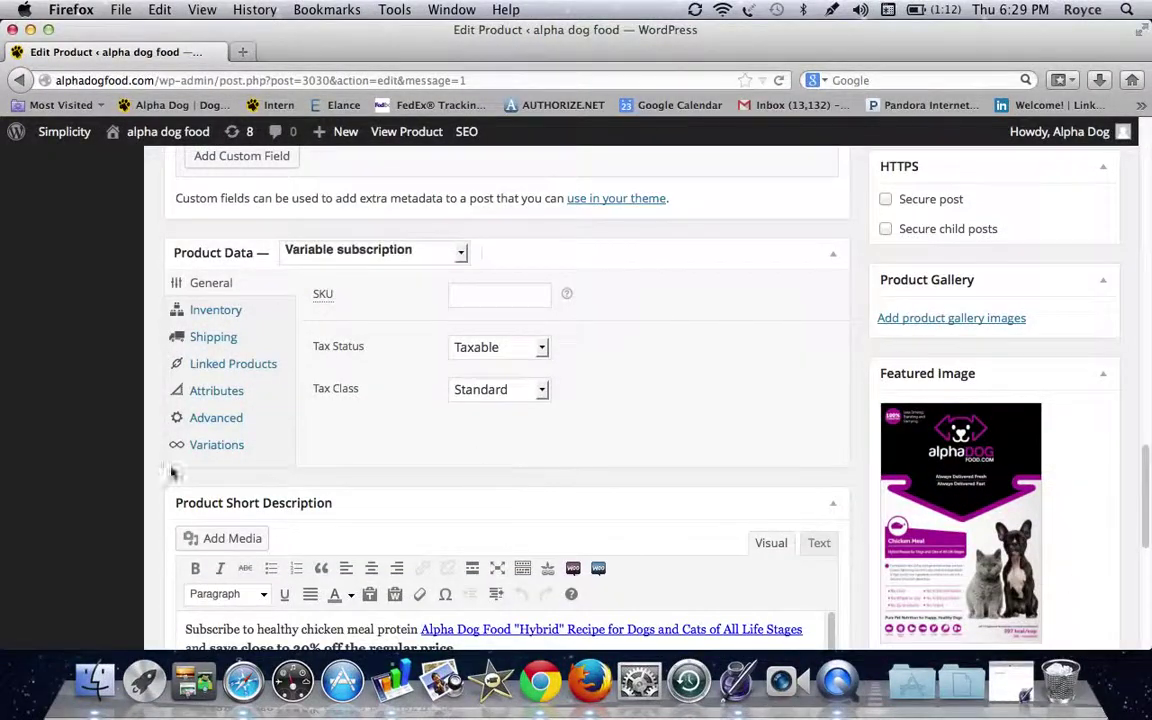
pyautogui.click(206, 448)
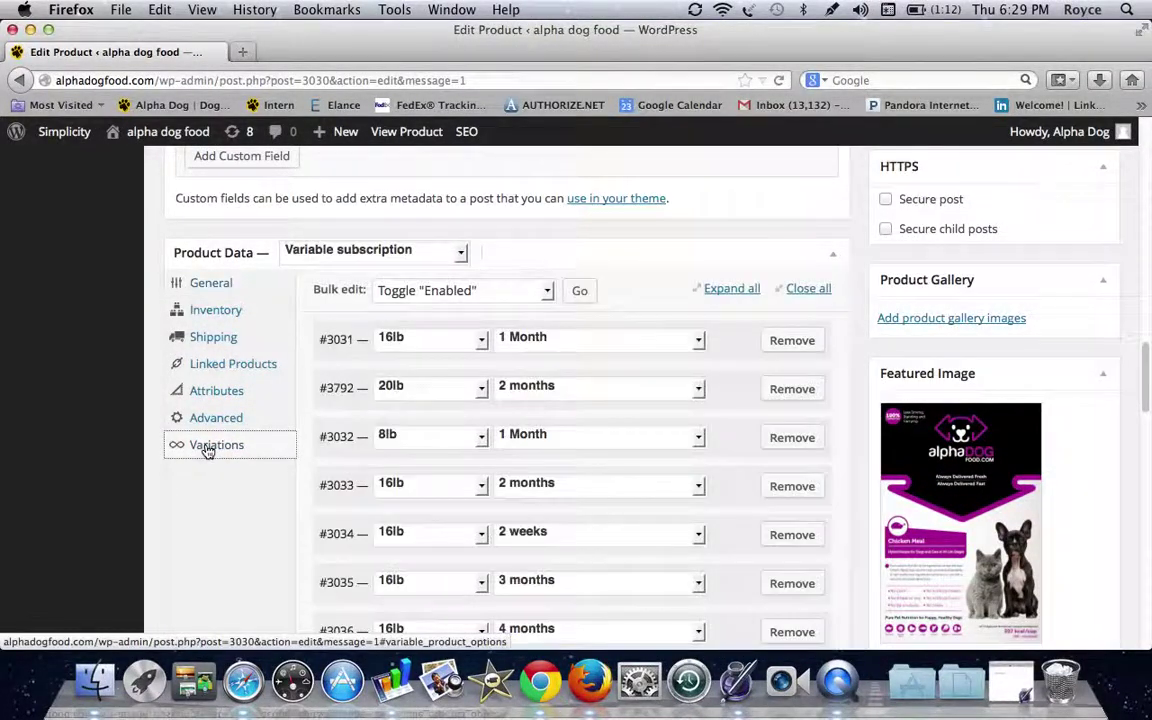
pyautogui.click(746, 345)
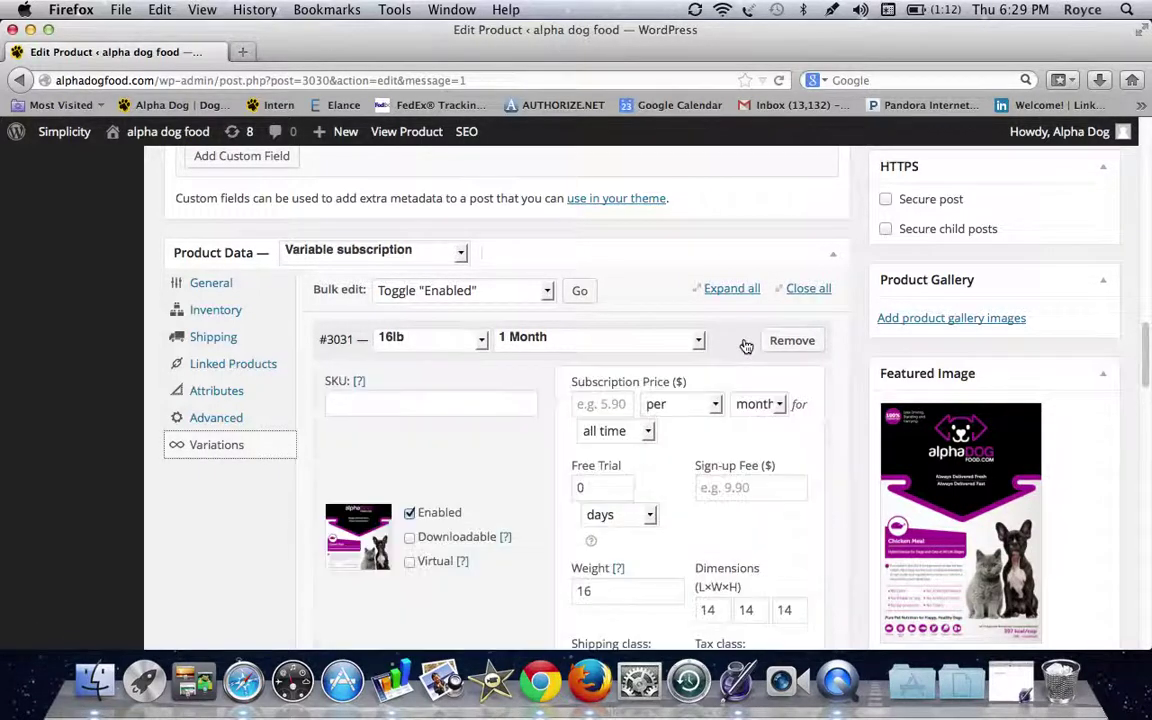
# - Switch to Safari and reload the storefront page of the Chicken Meal "Hybrid" Recipe subscription product
pyautogui.hotkey('ctrl', 'Up')
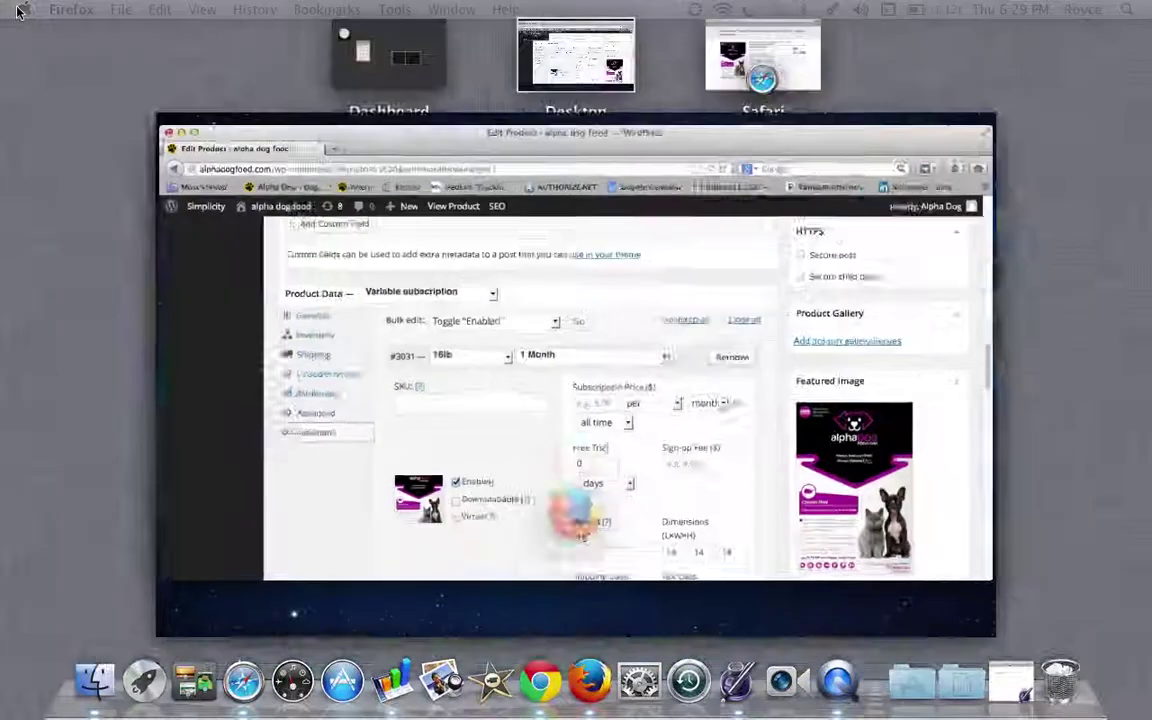
pyautogui.click(748, 62)
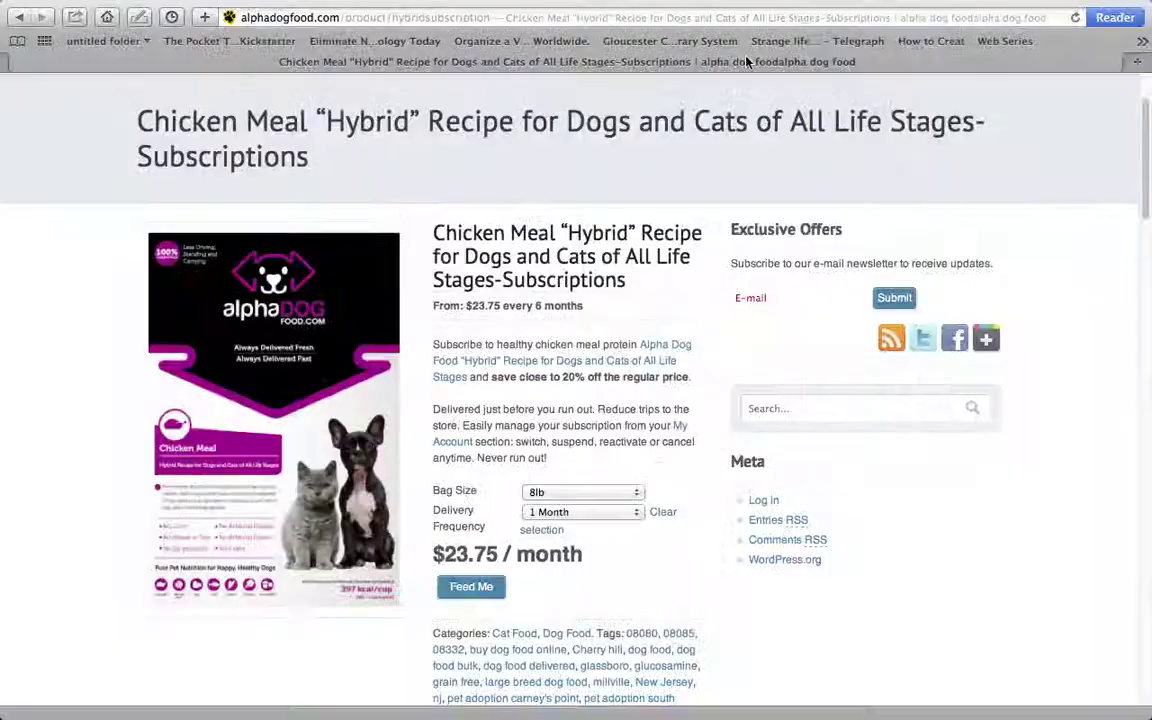
pyautogui.click(1076, 19)
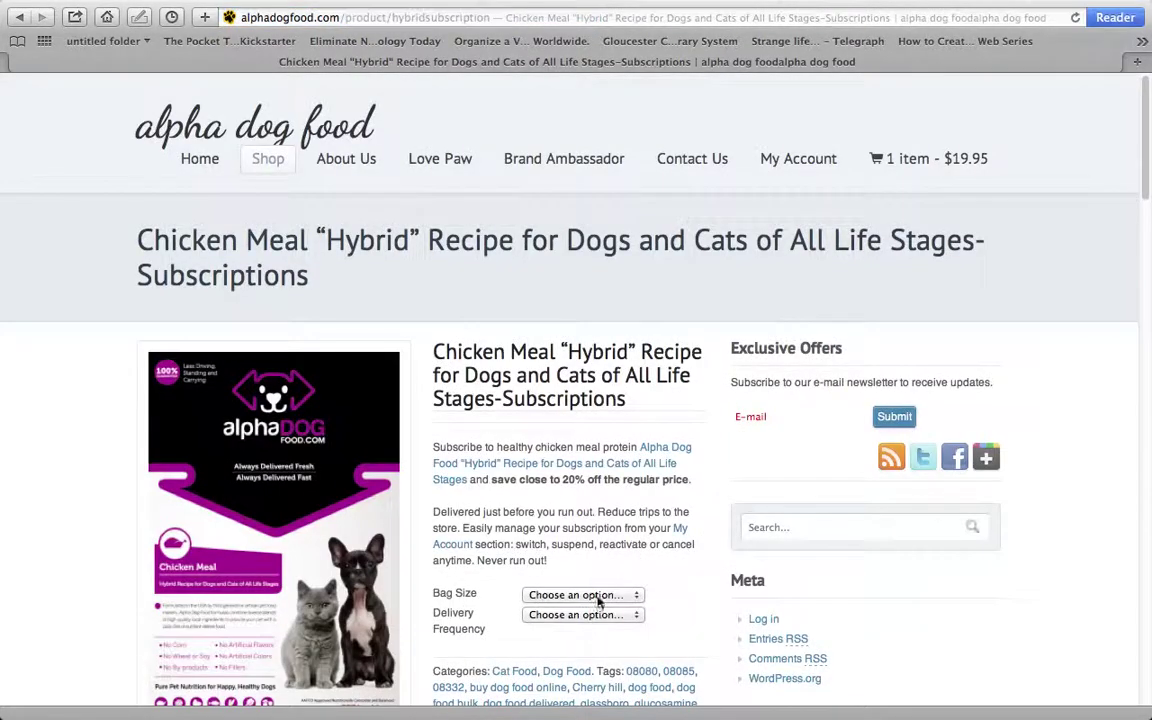
# - Check the choices offered for Bag Size and Delivery Frequency on the storefront page, and return to the product editor in Firefox
pyautogui.click(600, 596)
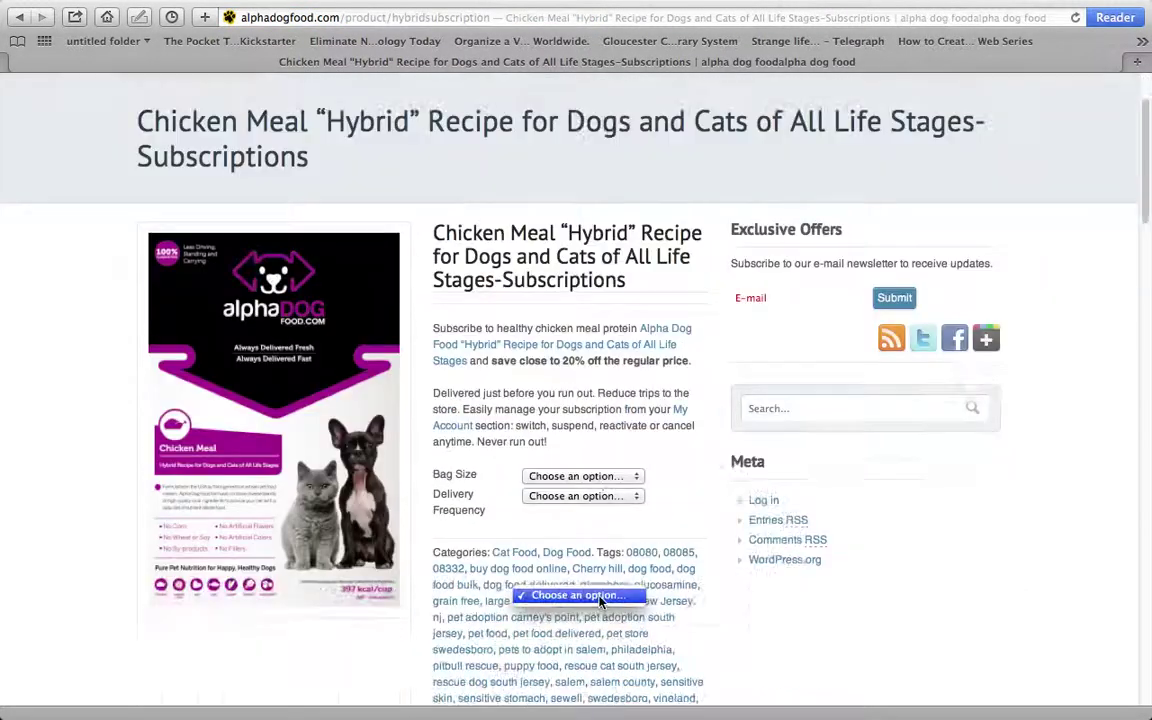
pyautogui.click(610, 483)
pyautogui.click(610, 483)
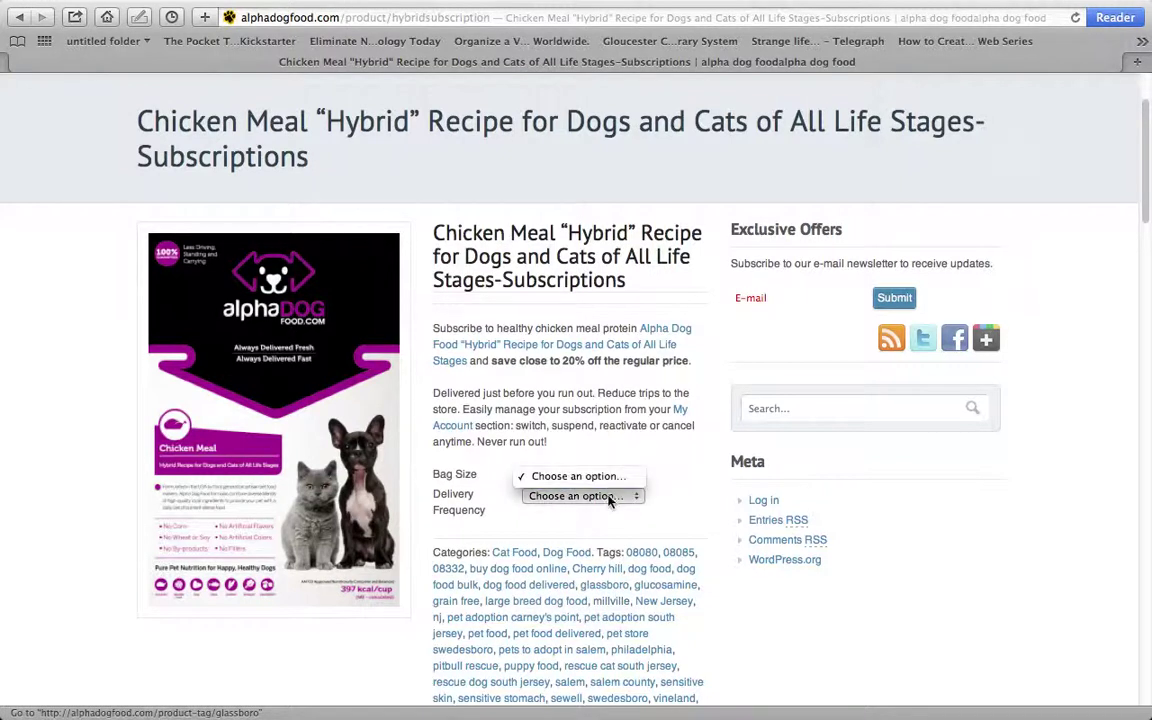
pyautogui.click(606, 497)
pyautogui.click(607, 498)
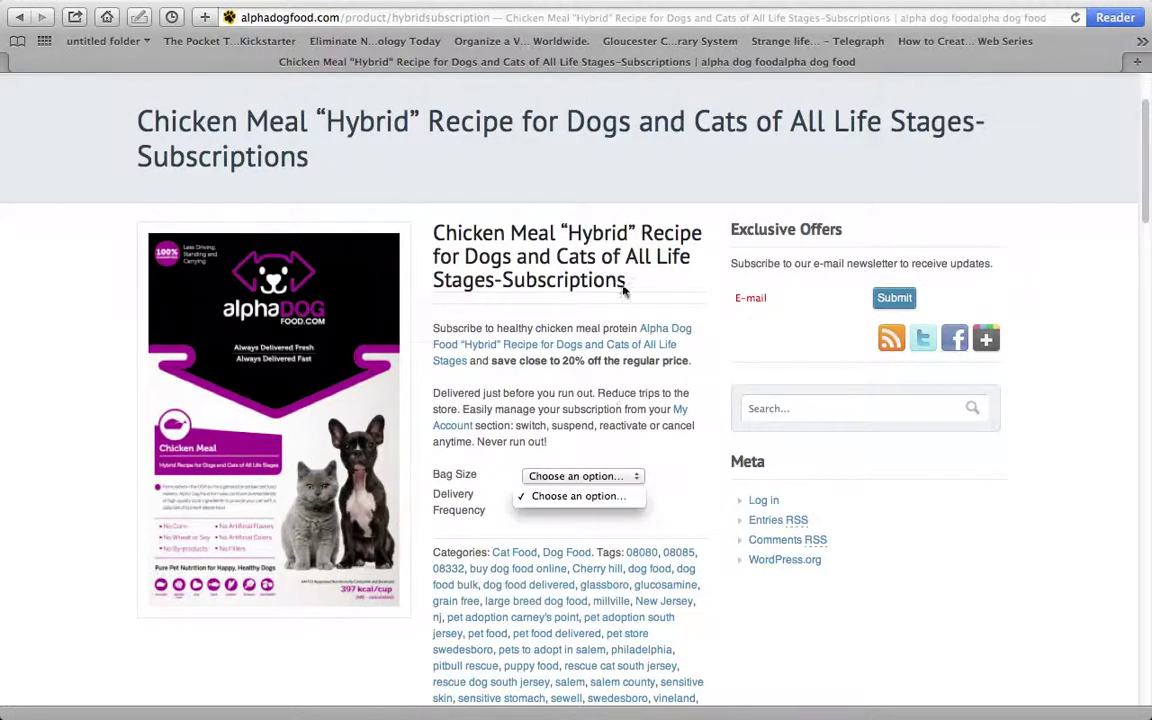
pyautogui.click(640, 196)
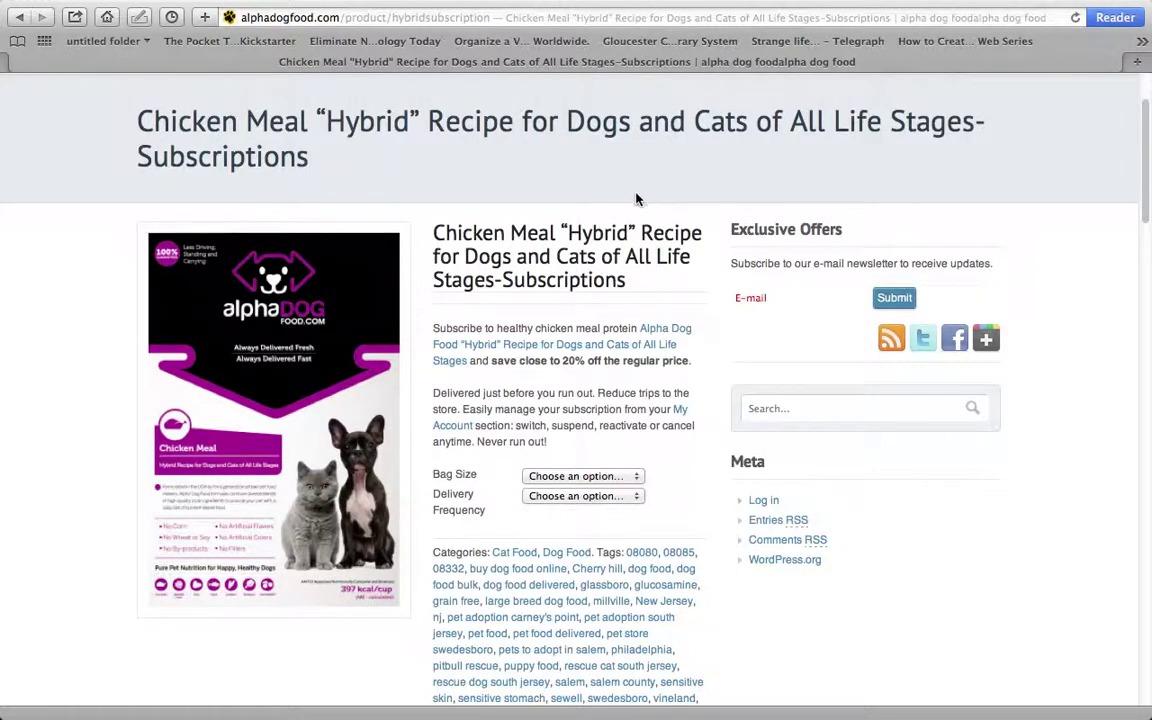
pyautogui.hotkey('ctrl', 'Up')
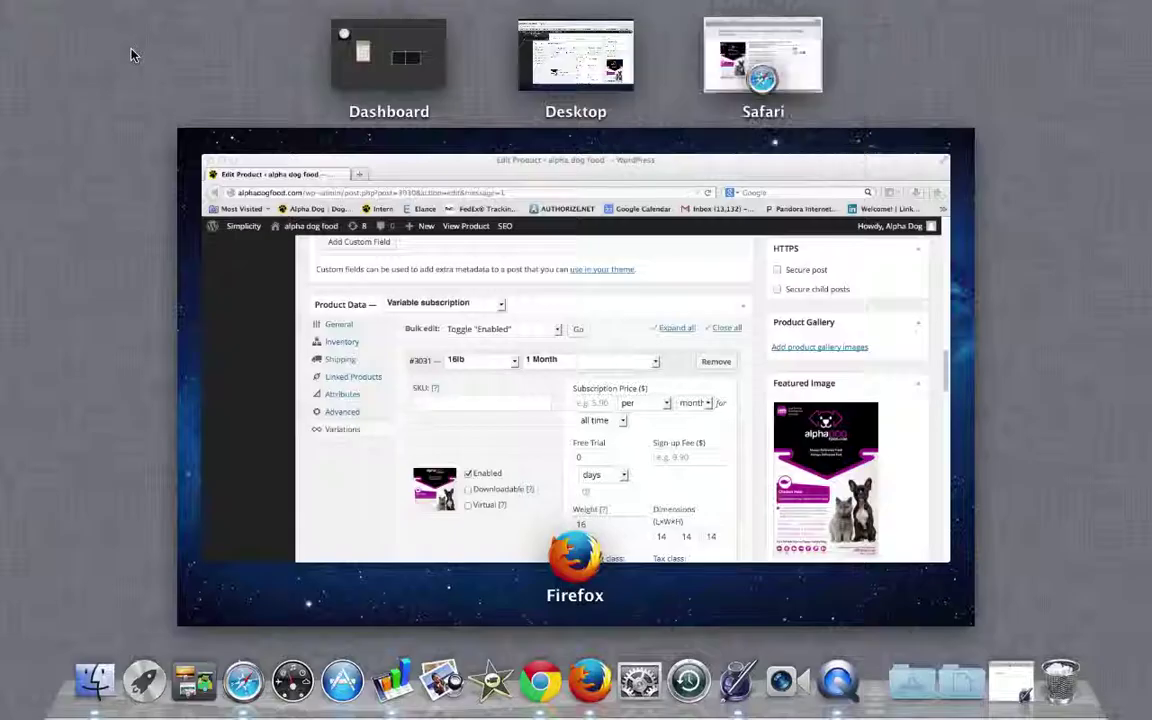
pyautogui.click(300, 320)
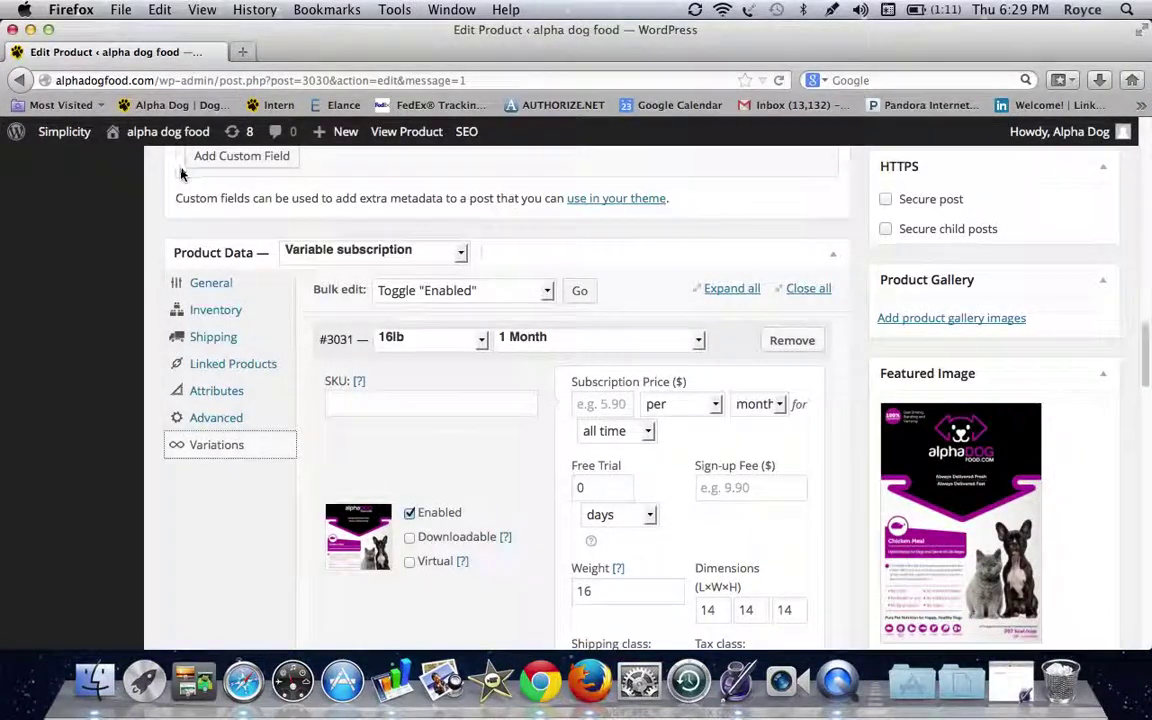